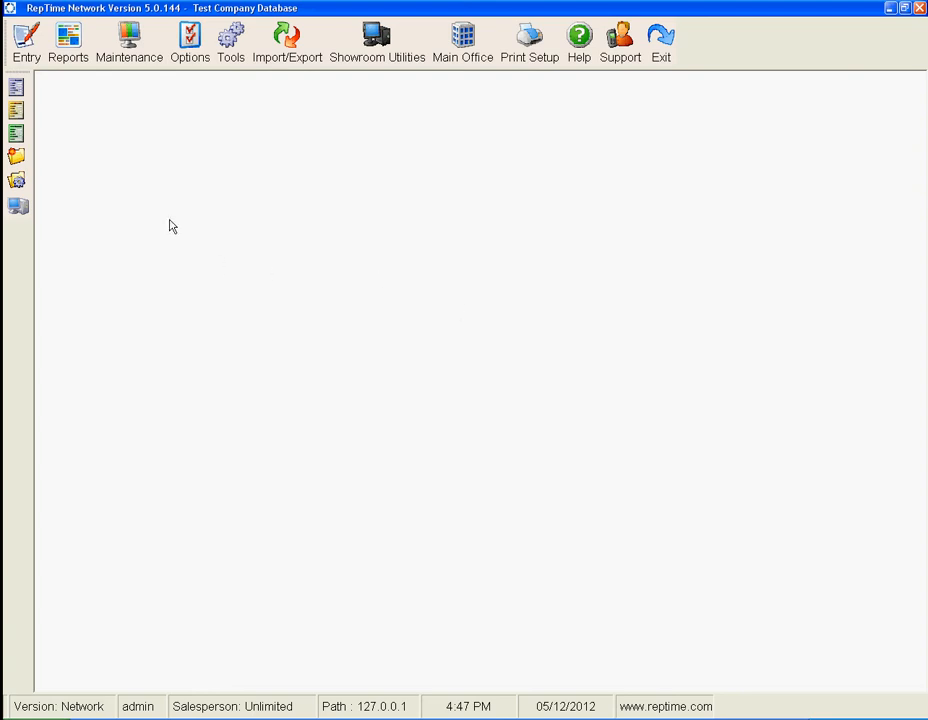
# Step: Browse the existing orders in Order Entry and examine the invoice and commission details of the 05/12/2012 order
pyautogui.click(23, 68)
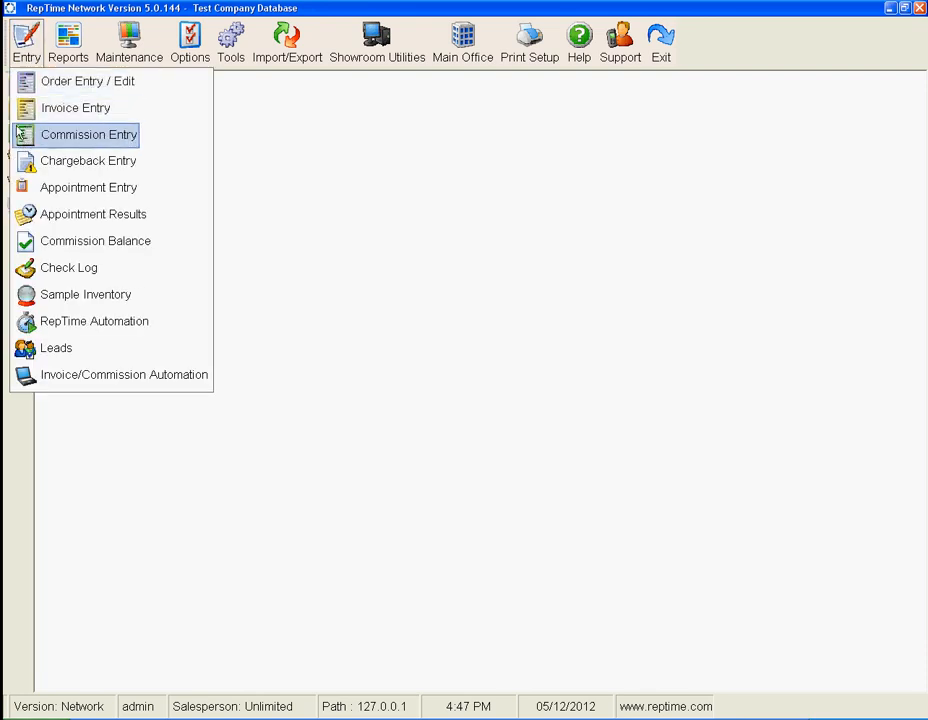
pyautogui.click(30, 88)
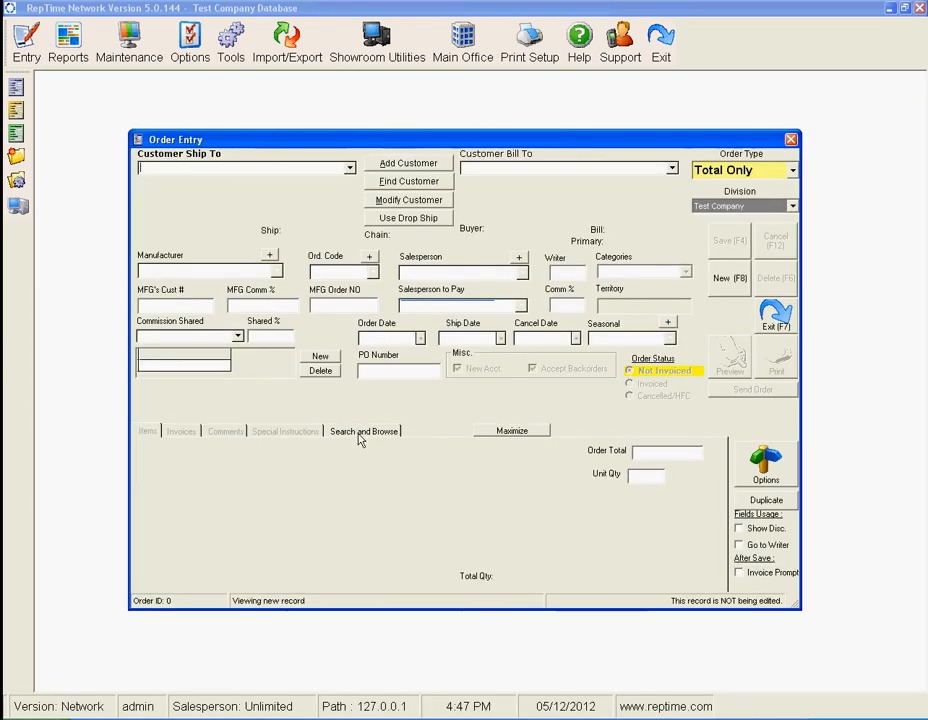
pyautogui.click(360, 433)
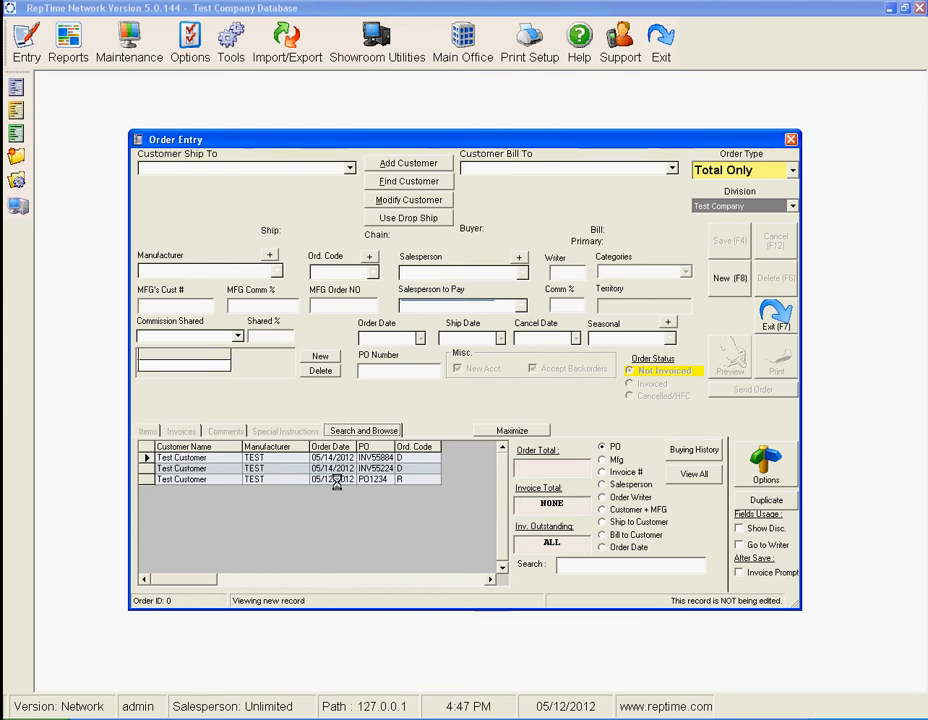
pyautogui.doubleClick(330, 479)
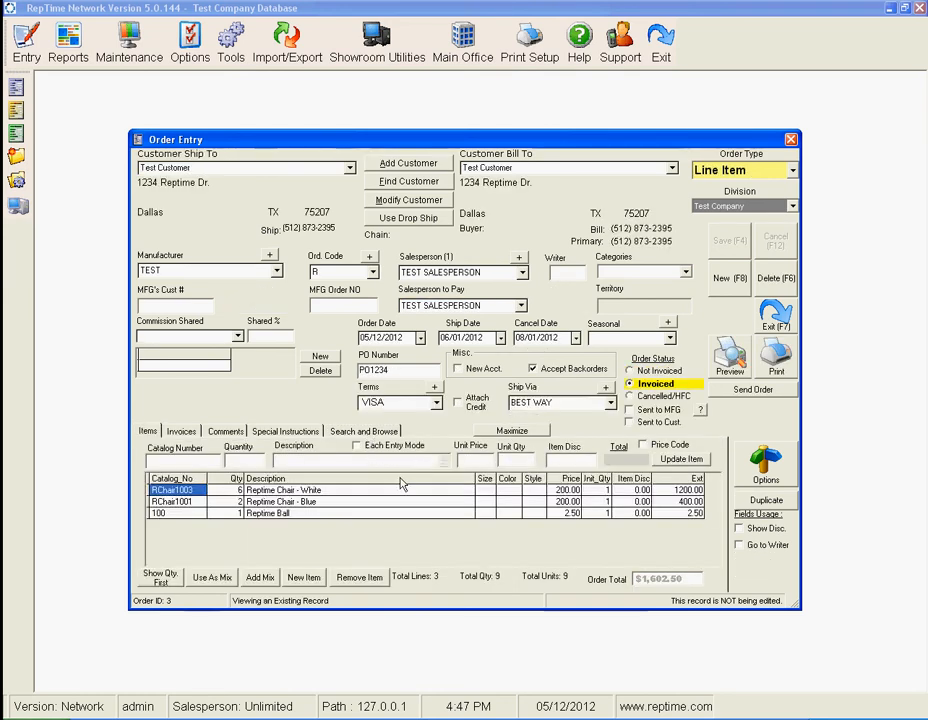
pyautogui.click(364, 431)
pyautogui.click(327, 468)
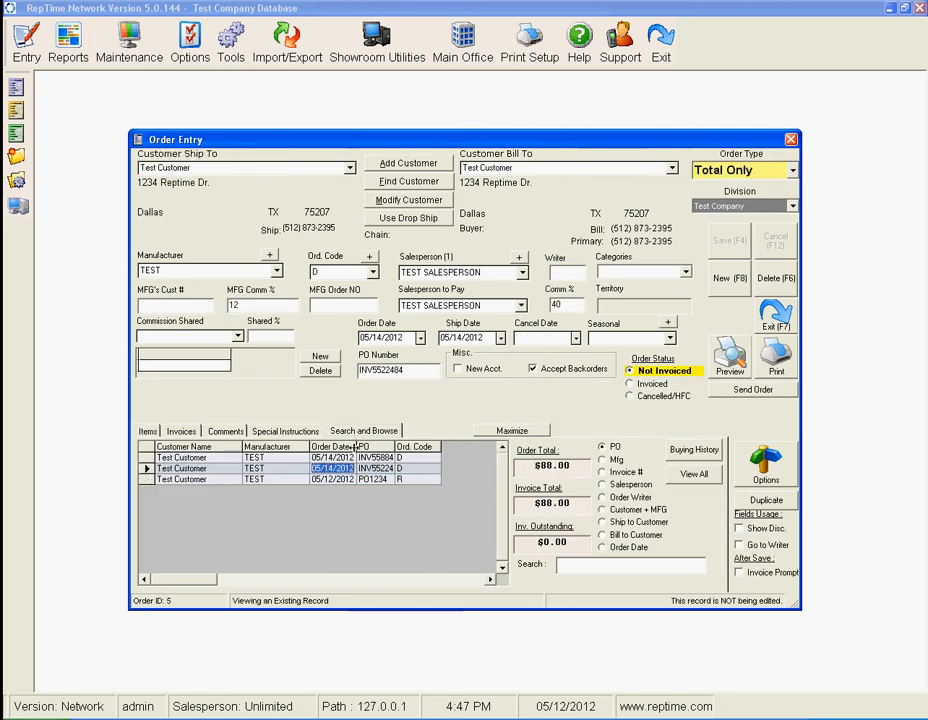
pyautogui.doubleClick(320, 480)
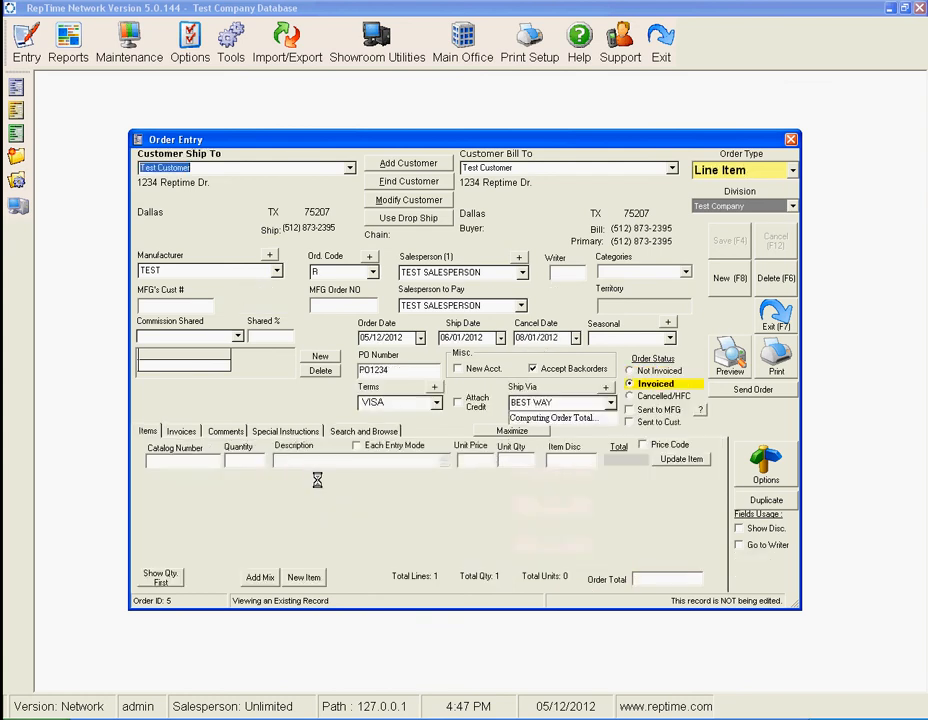
pyautogui.click(181, 431)
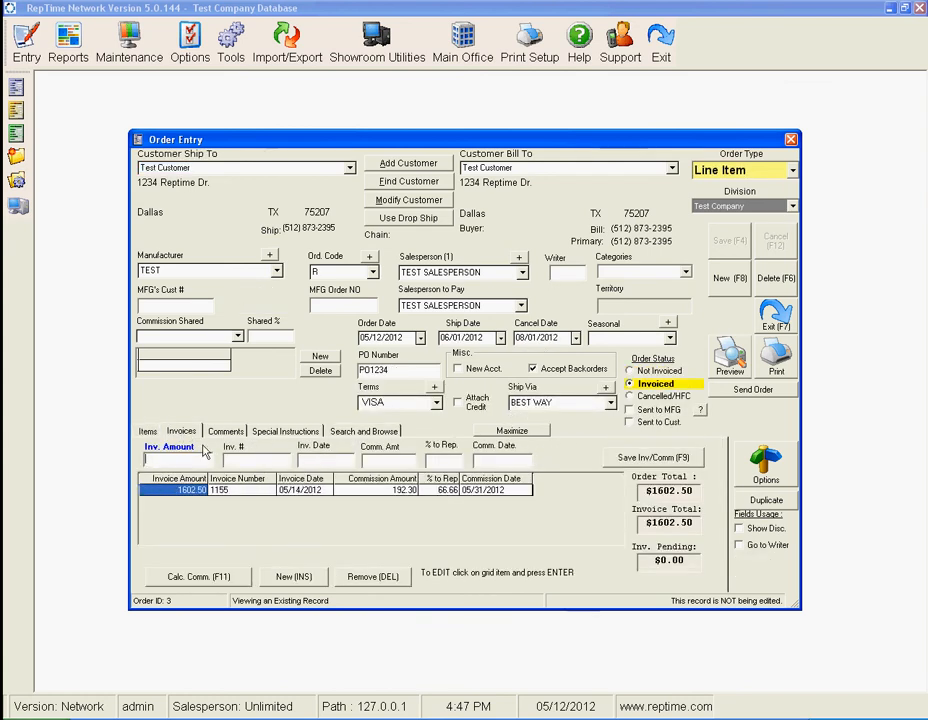
# Step: Examine the invoice and commission details of the two 05/14/2012 orders, starting with the second one listed
pyautogui.click(388, 433)
pyautogui.click(376, 468)
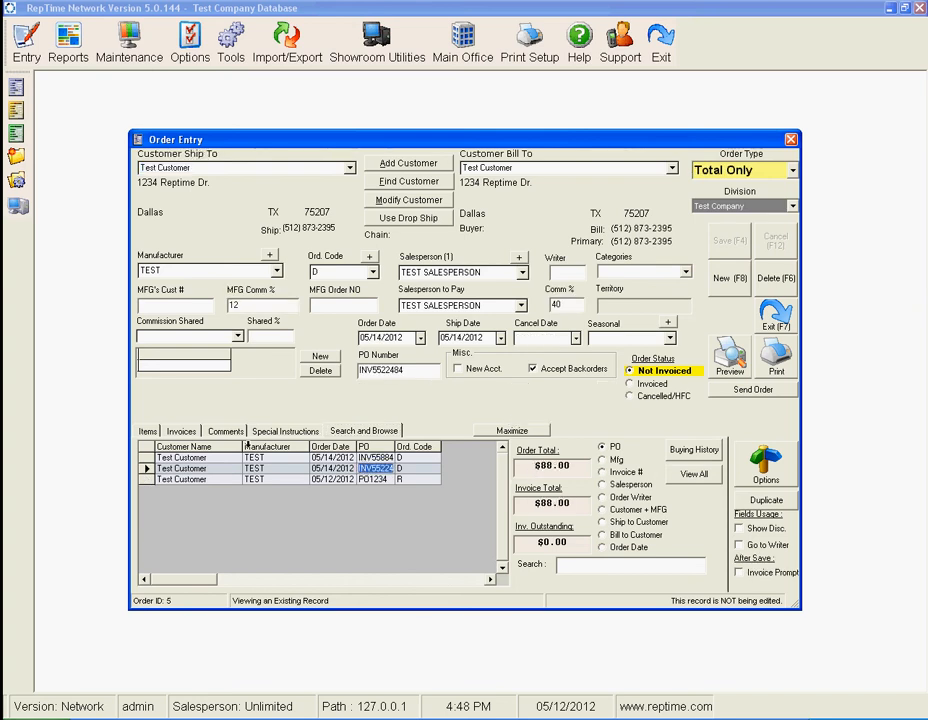
pyautogui.click(181, 431)
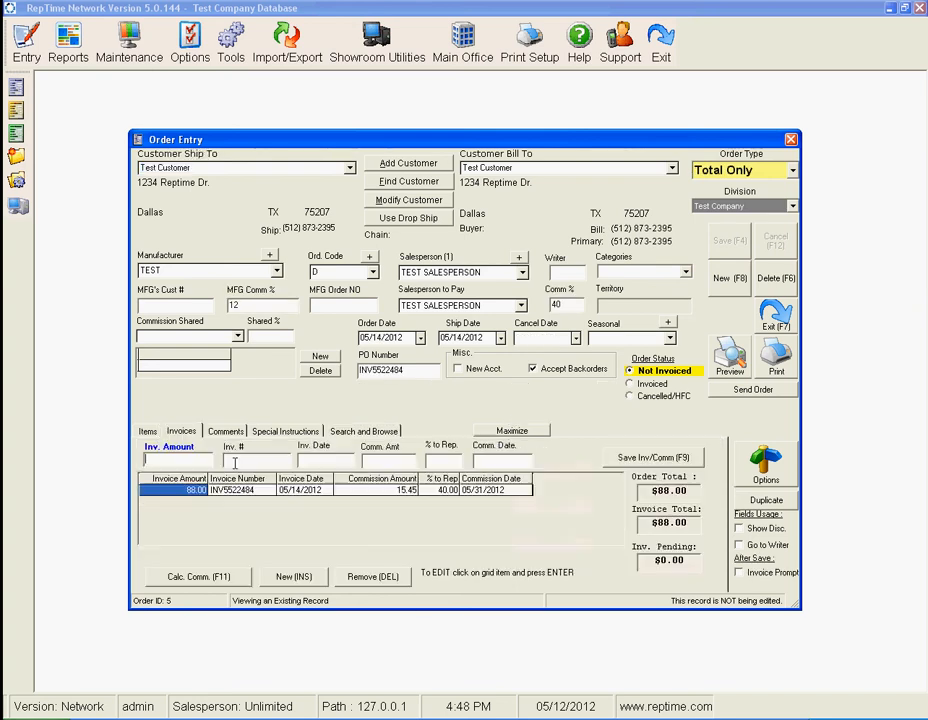
pyautogui.click(363, 431)
pyautogui.click(320, 457)
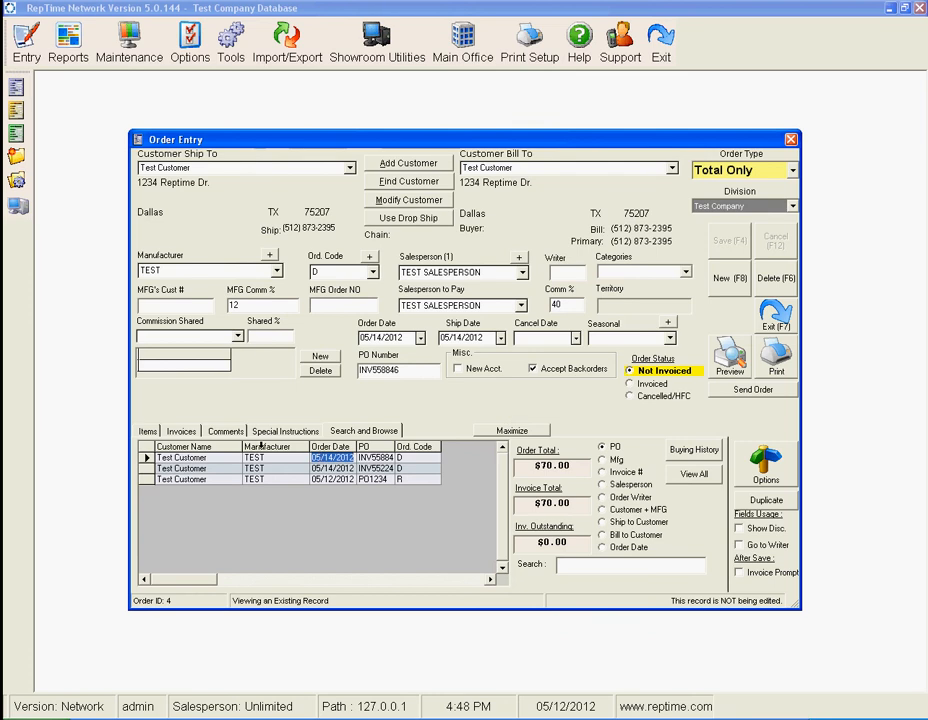
pyautogui.click(181, 433)
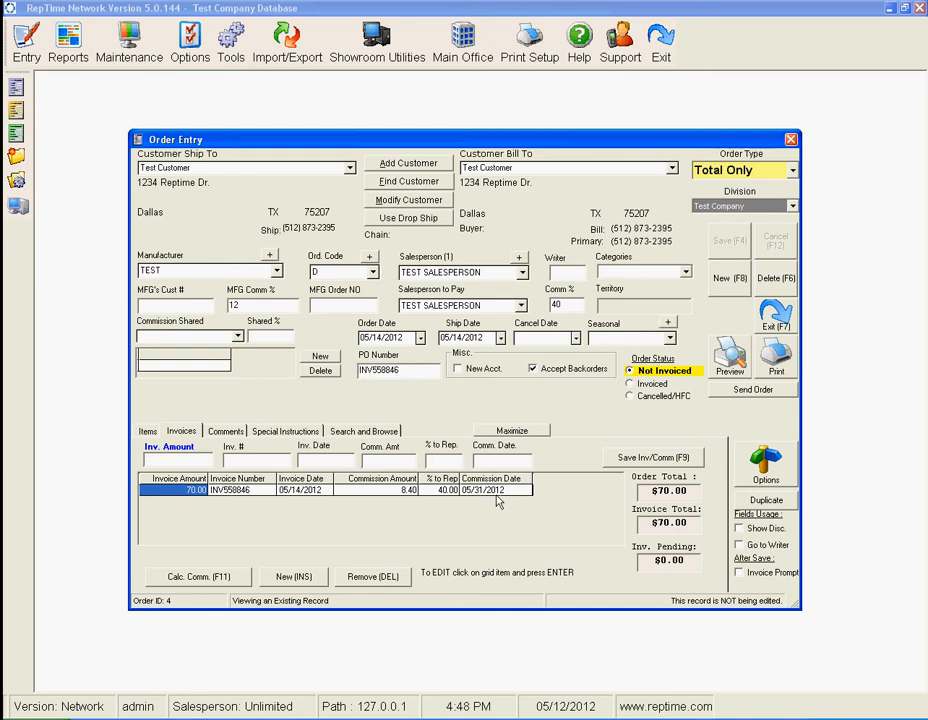
# Step: Recheck the commission dates on the second 05/14/2012 order and the 05/12/2012 order, and close Order Entry
pyautogui.click(371, 434)
pyautogui.click(185, 468)
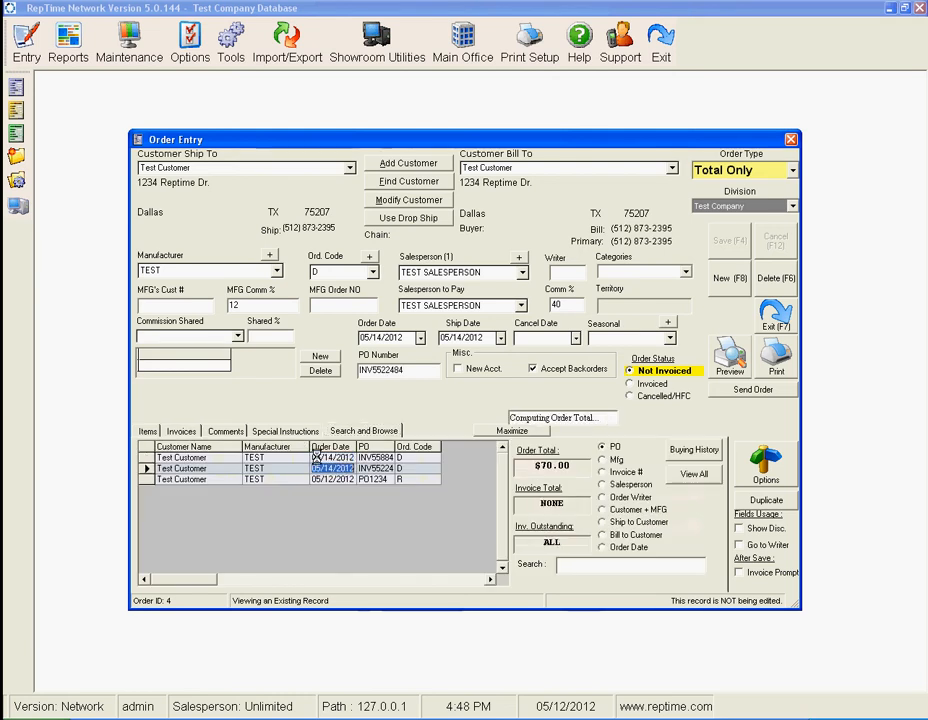
pyautogui.click(183, 432)
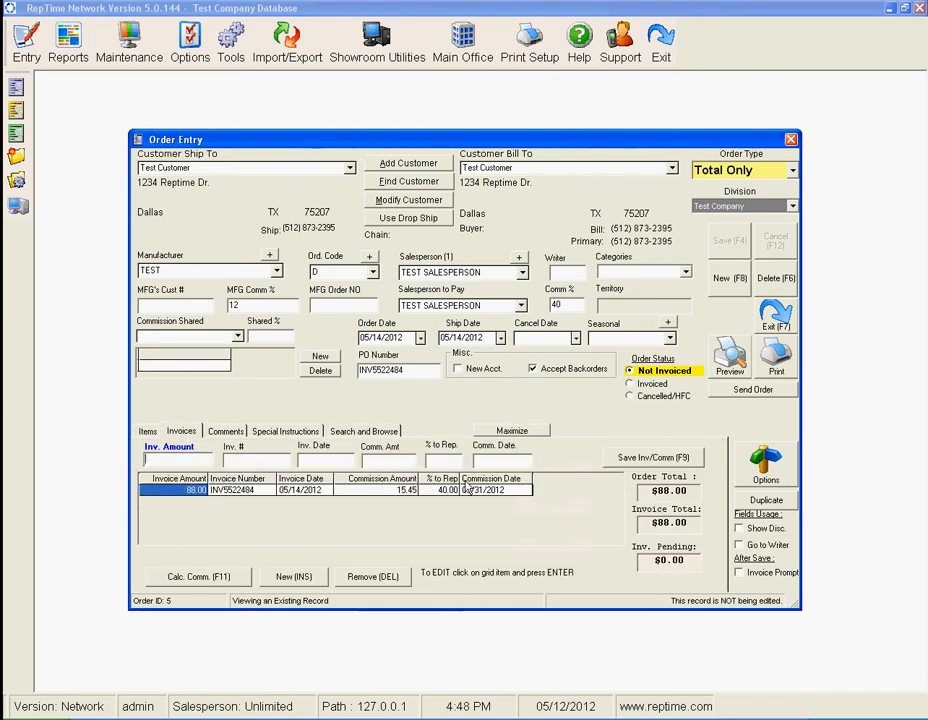
pyautogui.click(373, 432)
pyautogui.click(312, 488)
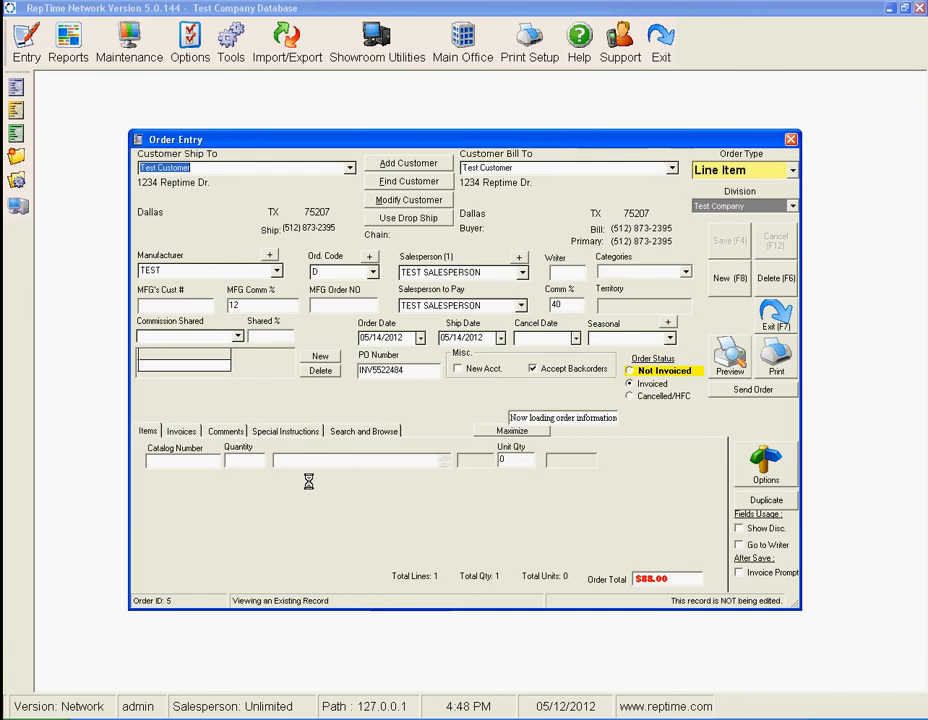
pyautogui.click(198, 435)
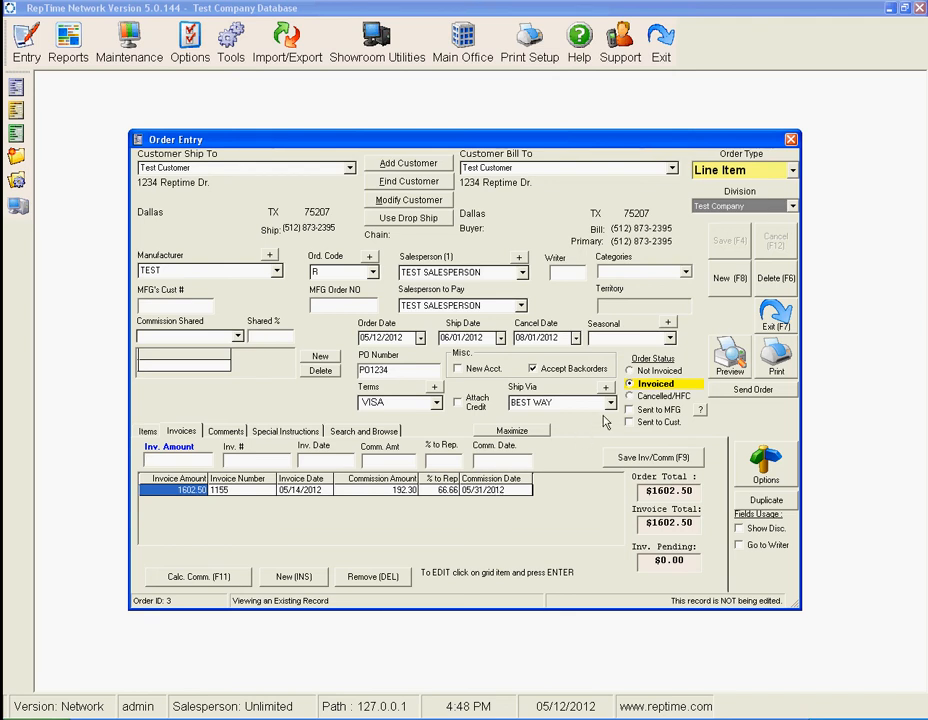
pyautogui.click(776, 322)
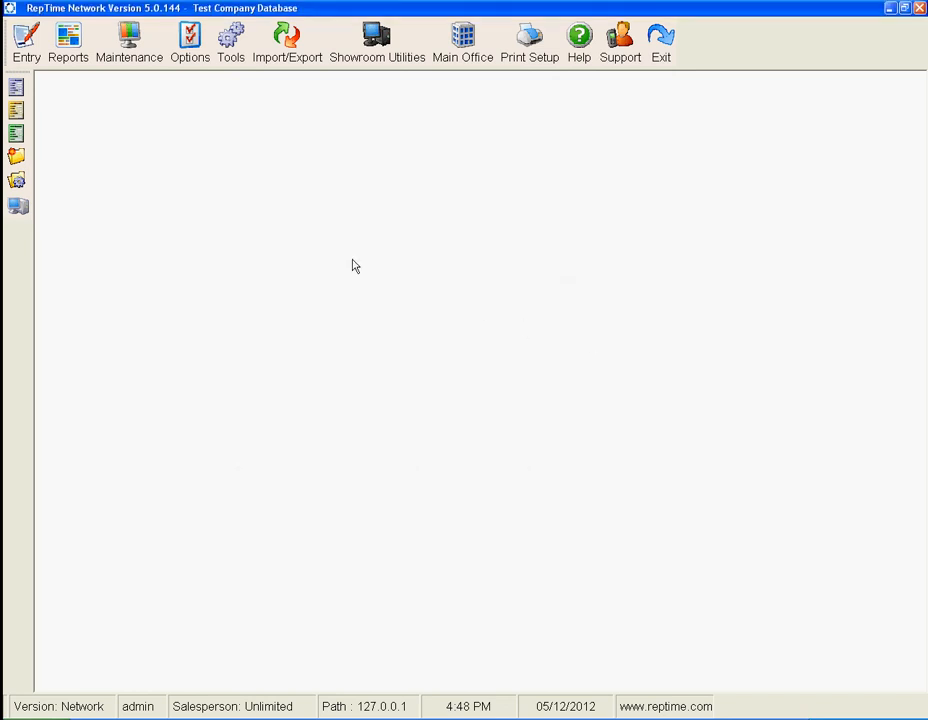
# Step: Examine the existing records in Chargeback Entry and close the list
pyautogui.click(25, 40)
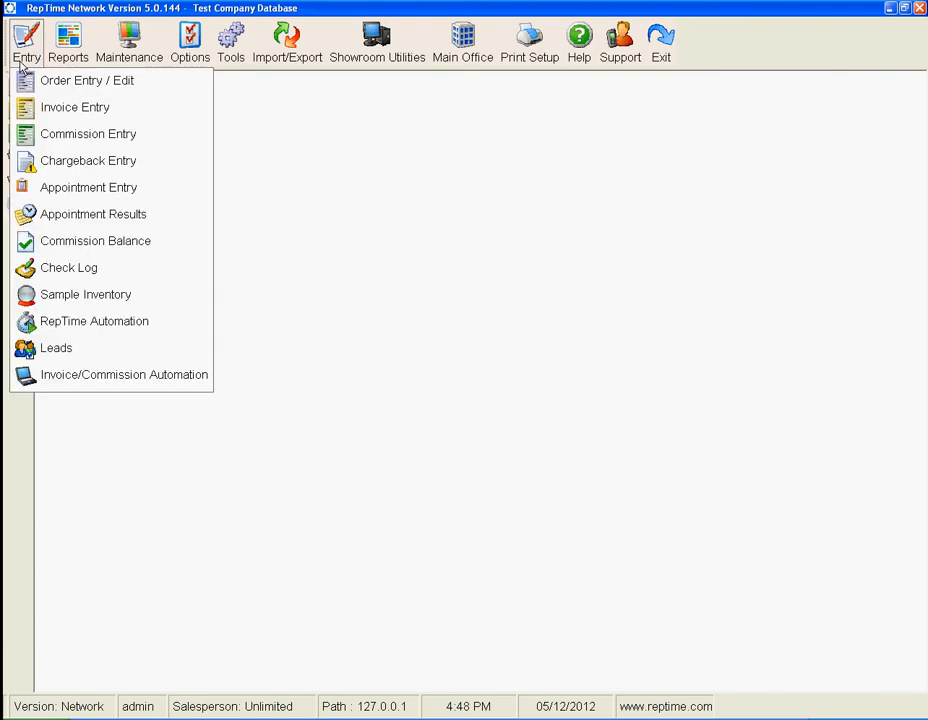
pyautogui.click(28, 164)
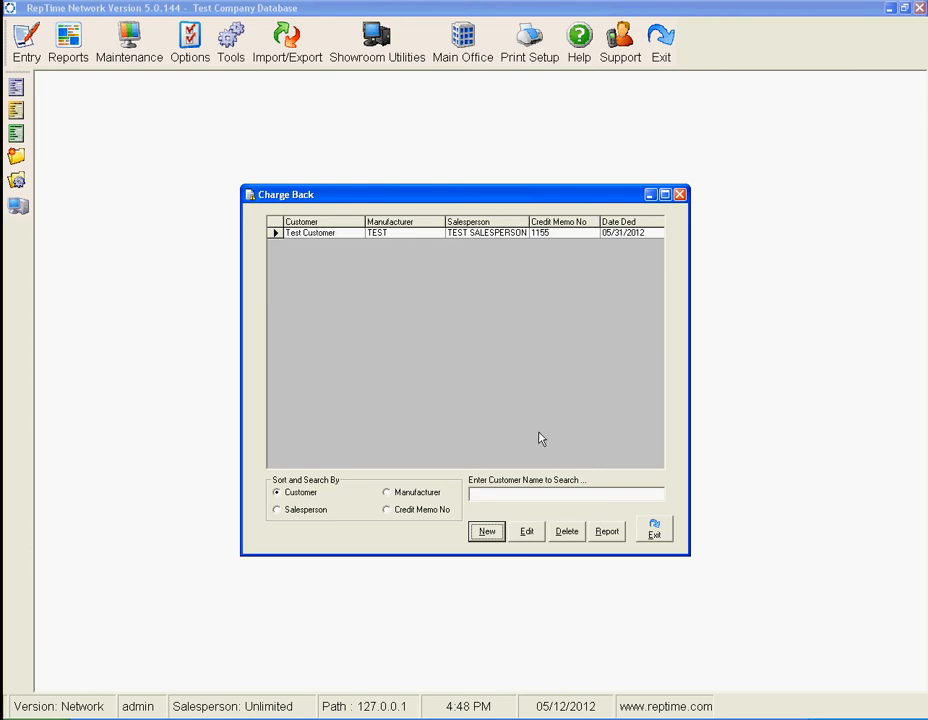
pyautogui.click(652, 532)
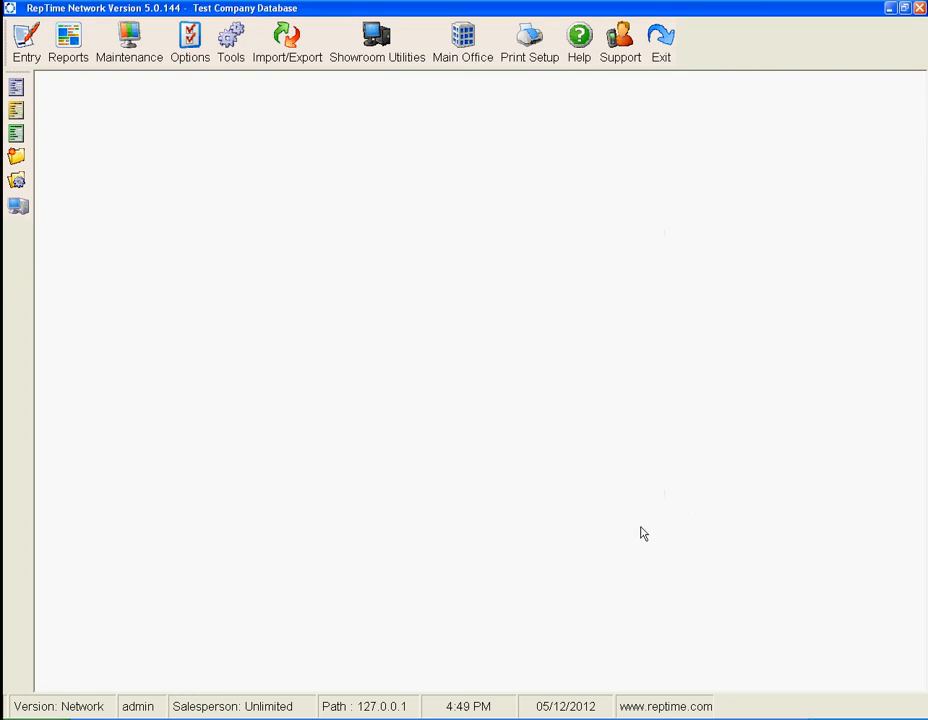
# Step: Open Commission Balance Entry and add the manufacturer TEST to the selected manufacturers
pyautogui.click(26, 38)
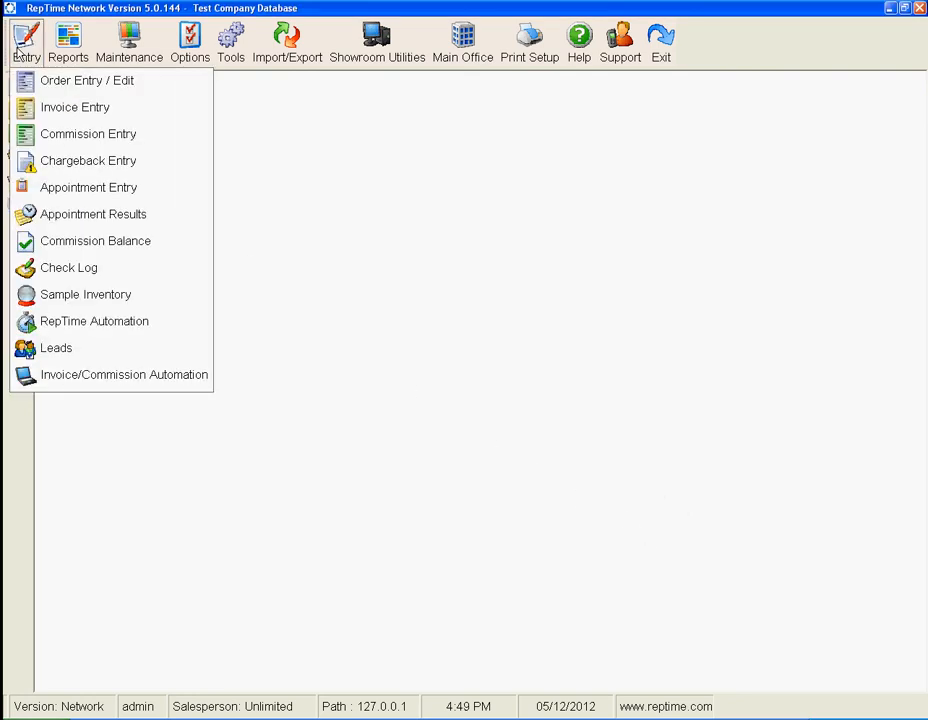
pyautogui.click(38, 241)
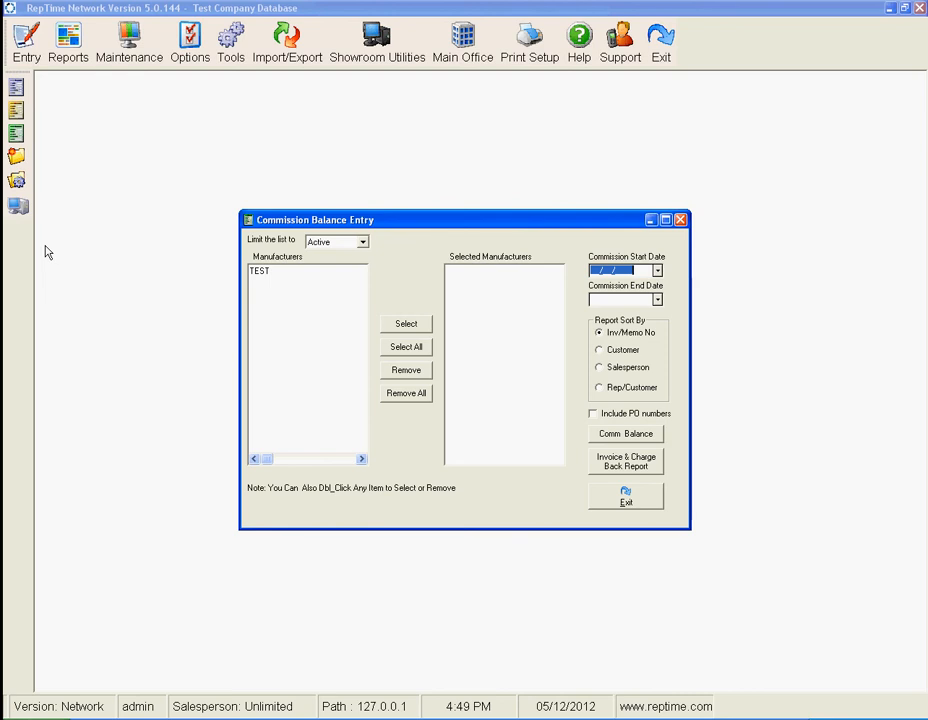
pyautogui.click(258, 274)
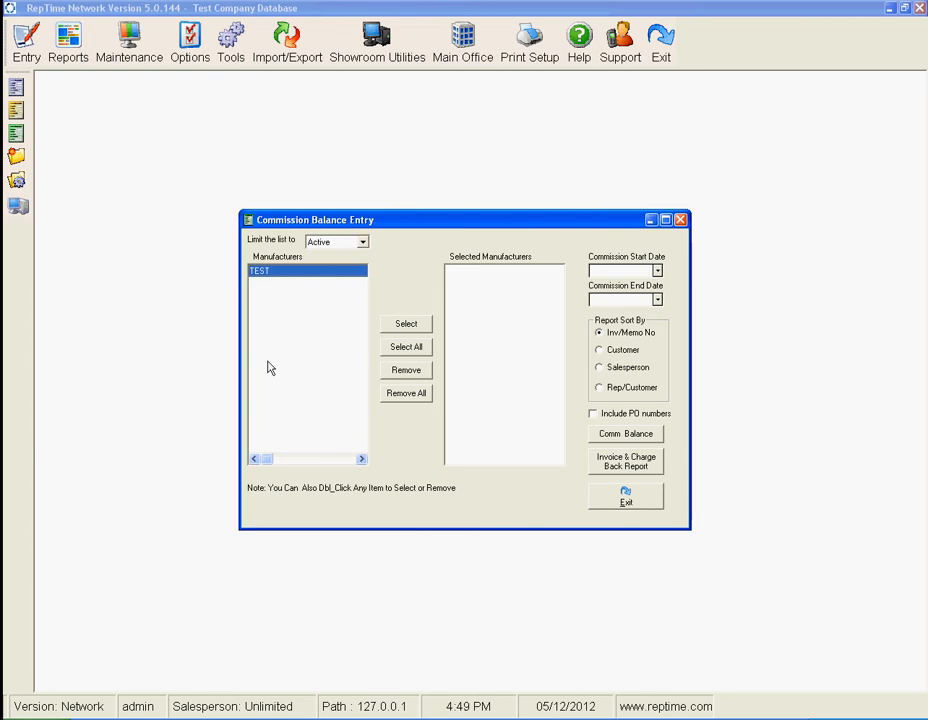
pyautogui.click(400, 326)
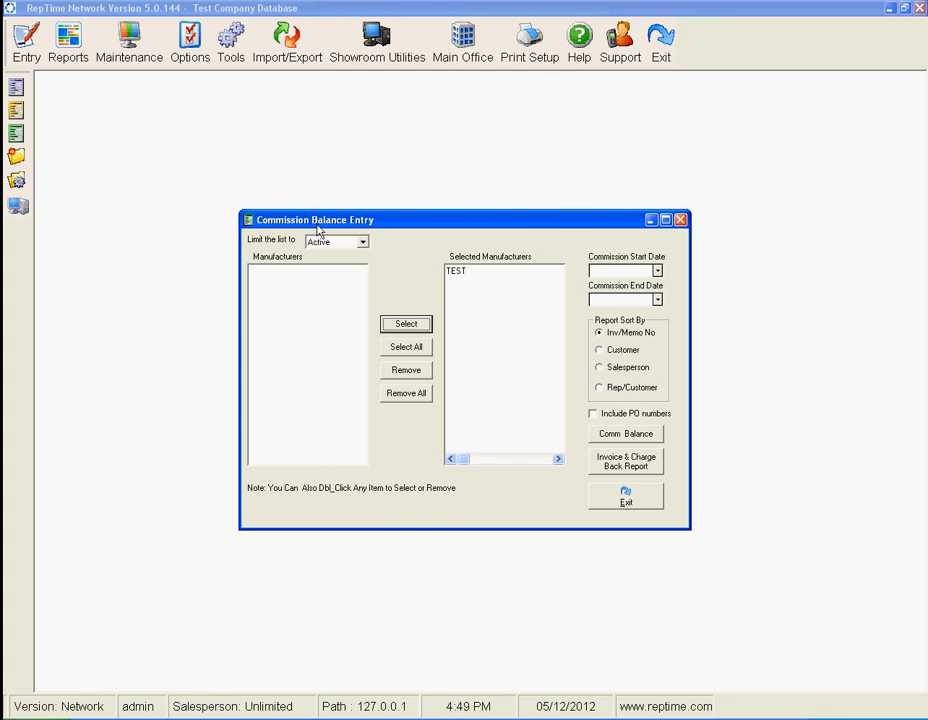
# Step: Set both the commission start date and the commission end date to 05/31/2012
pyautogui.click(659, 272)
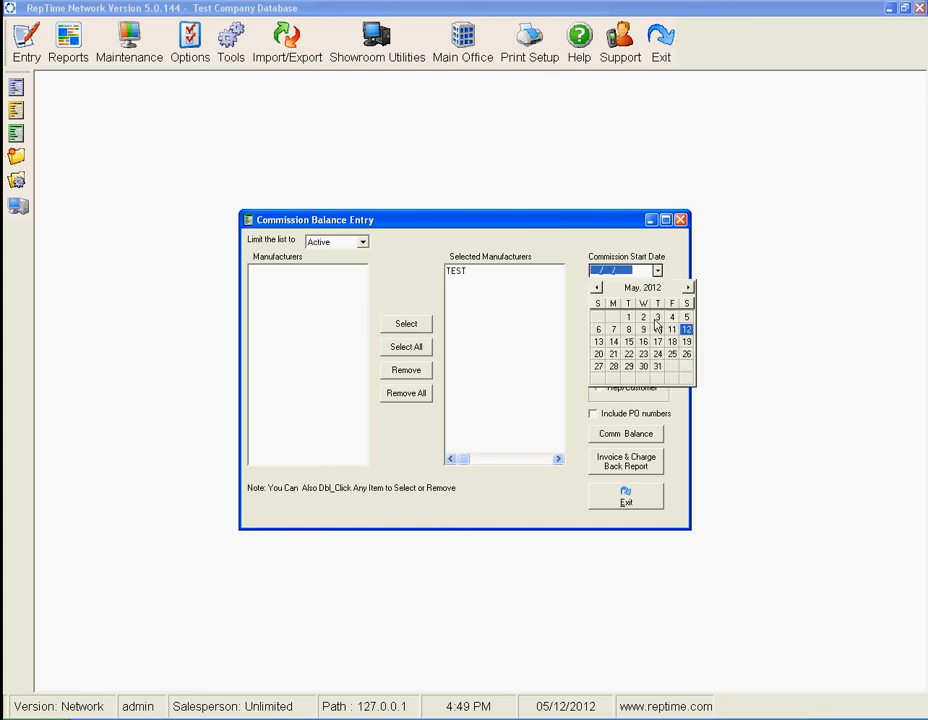
pyautogui.click(655, 367)
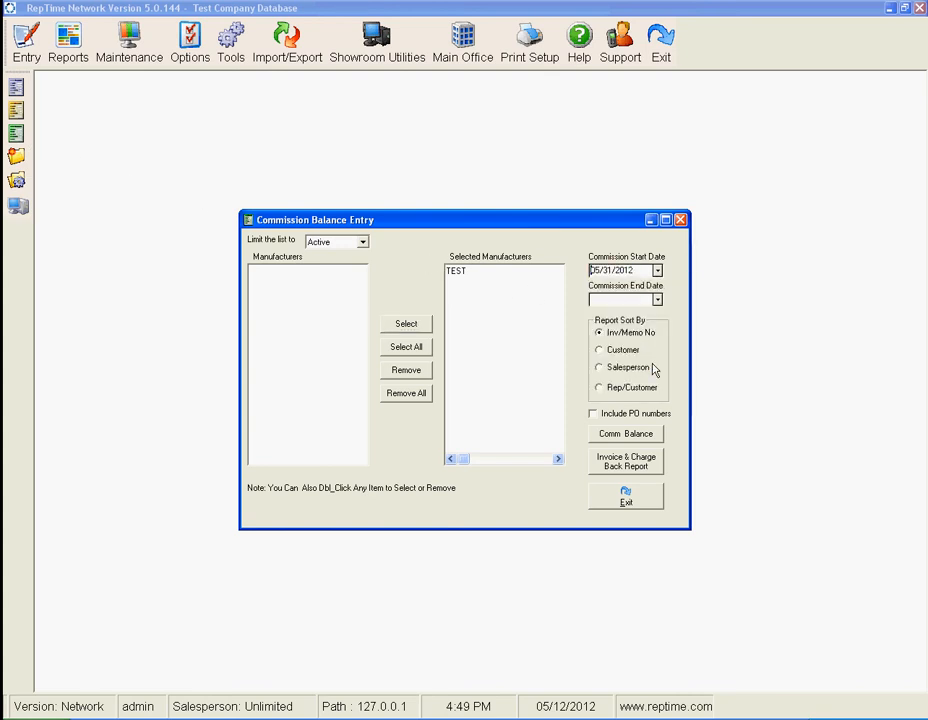
pyautogui.click(657, 300)
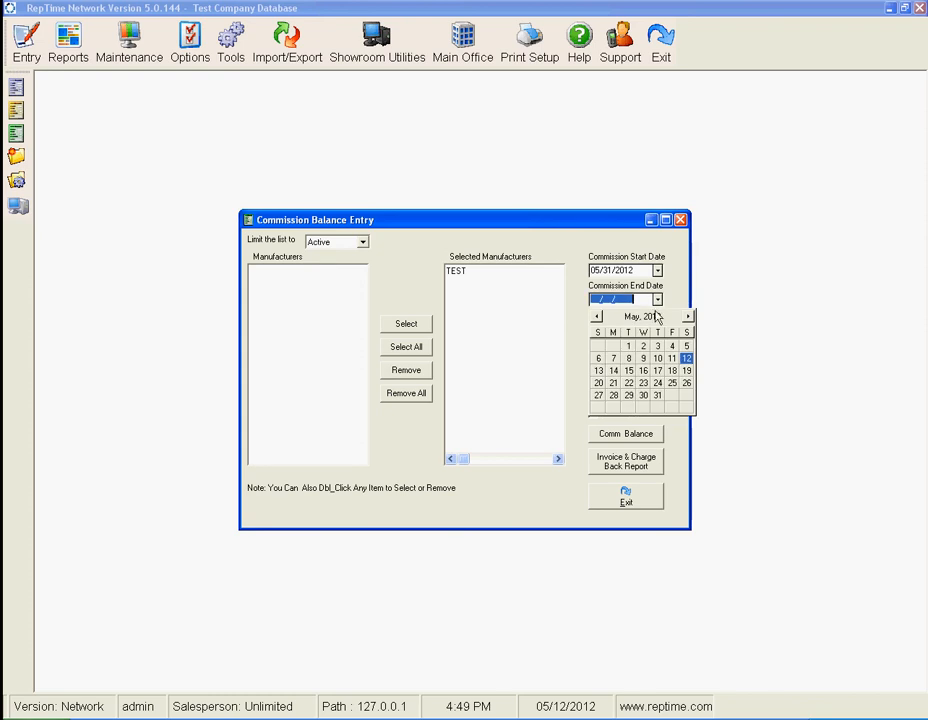
pyautogui.click(657, 396)
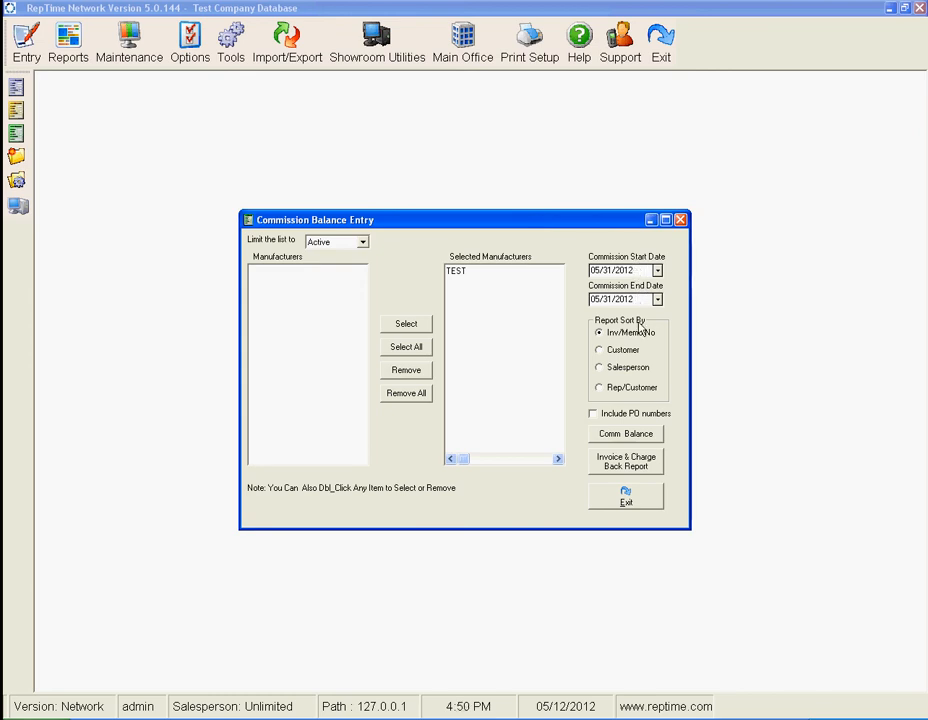
# Step: Run the Invoice & Charge Back report sorted by Inv/Memo No with PO numbers included, and close the report and Commission Balance Entry
pyautogui.click(628, 418)
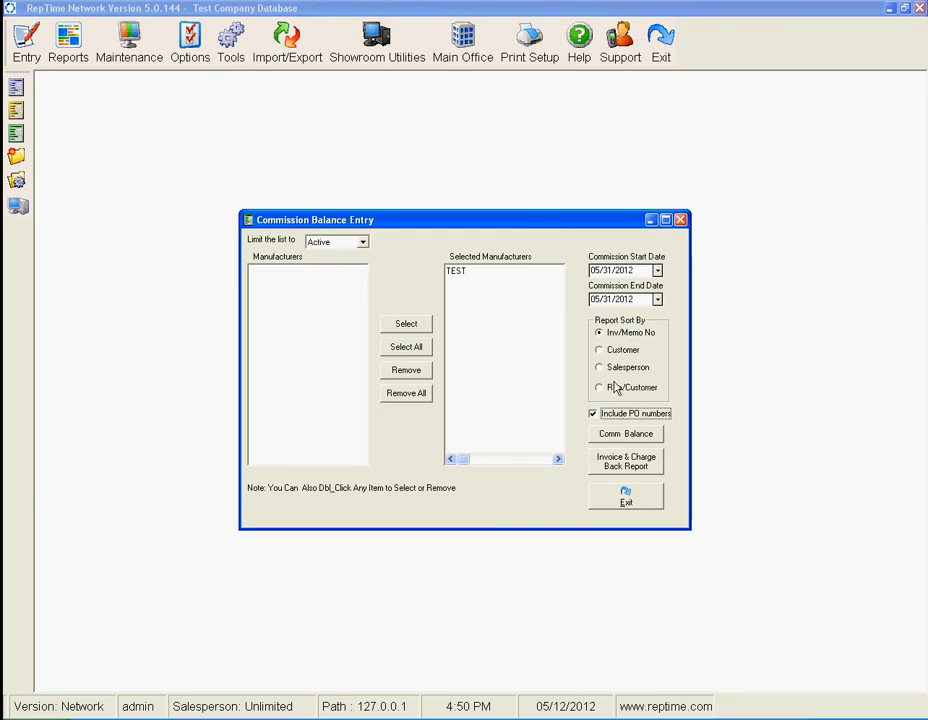
pyautogui.click(616, 388)
pyautogui.click(612, 333)
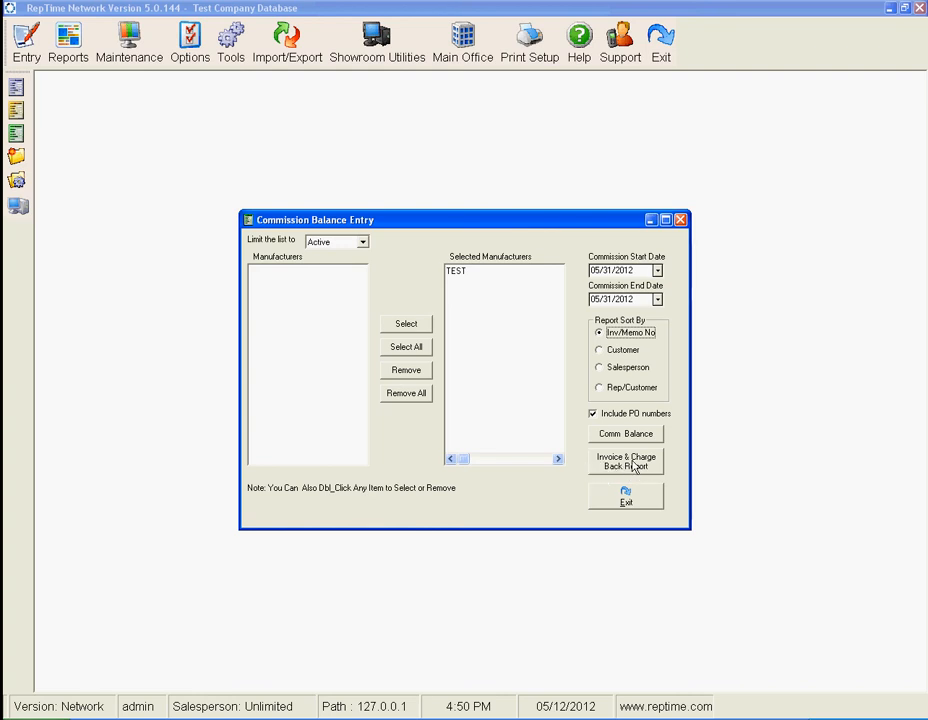
pyautogui.click(603, 451)
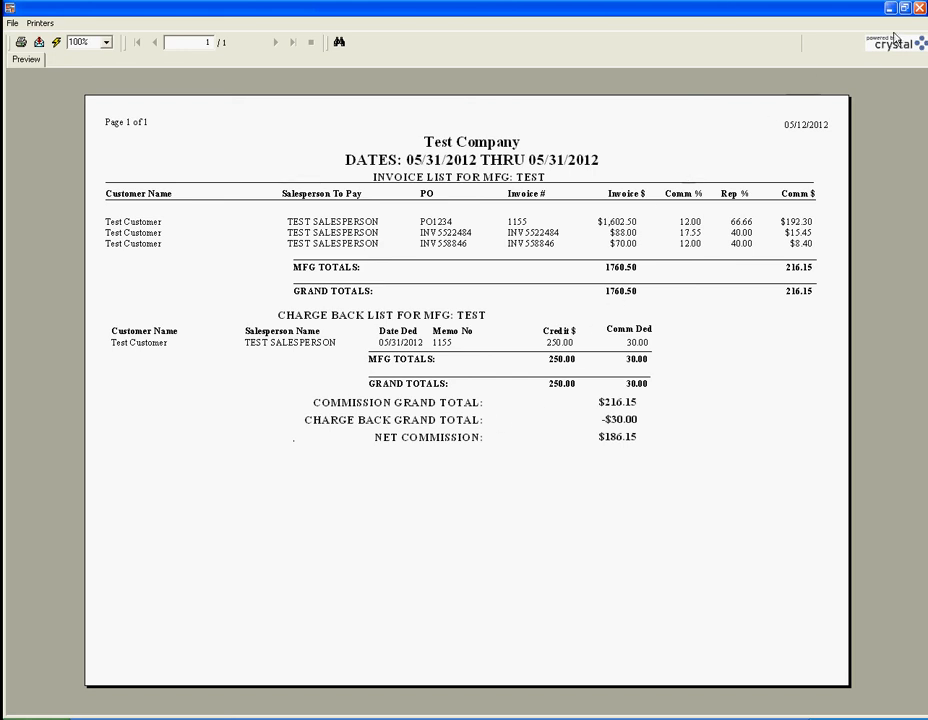
pyautogui.click(919, 8)
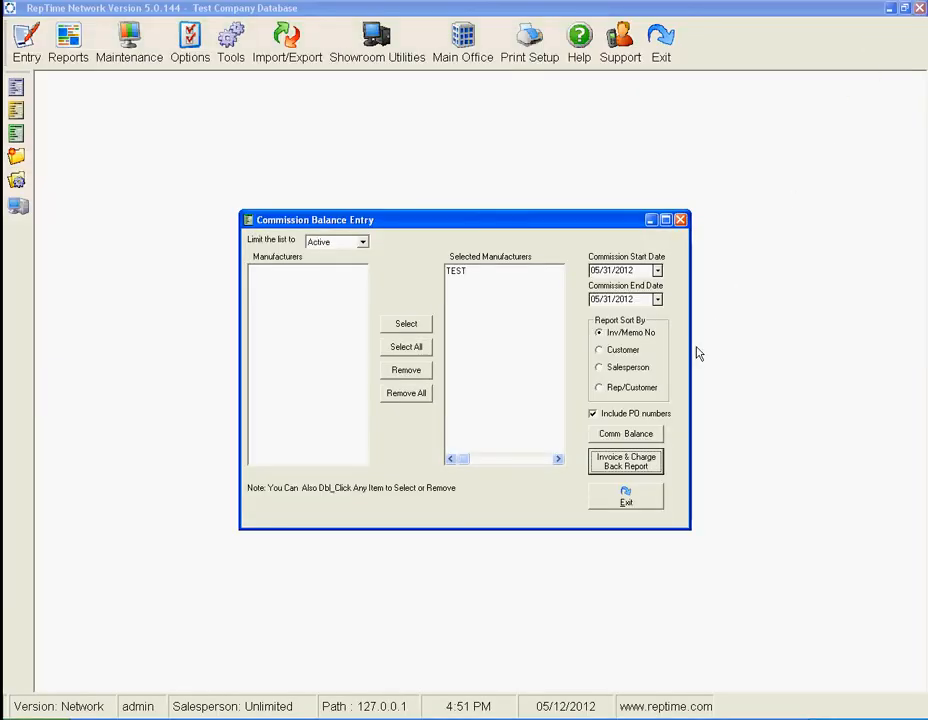
pyautogui.click(643, 498)
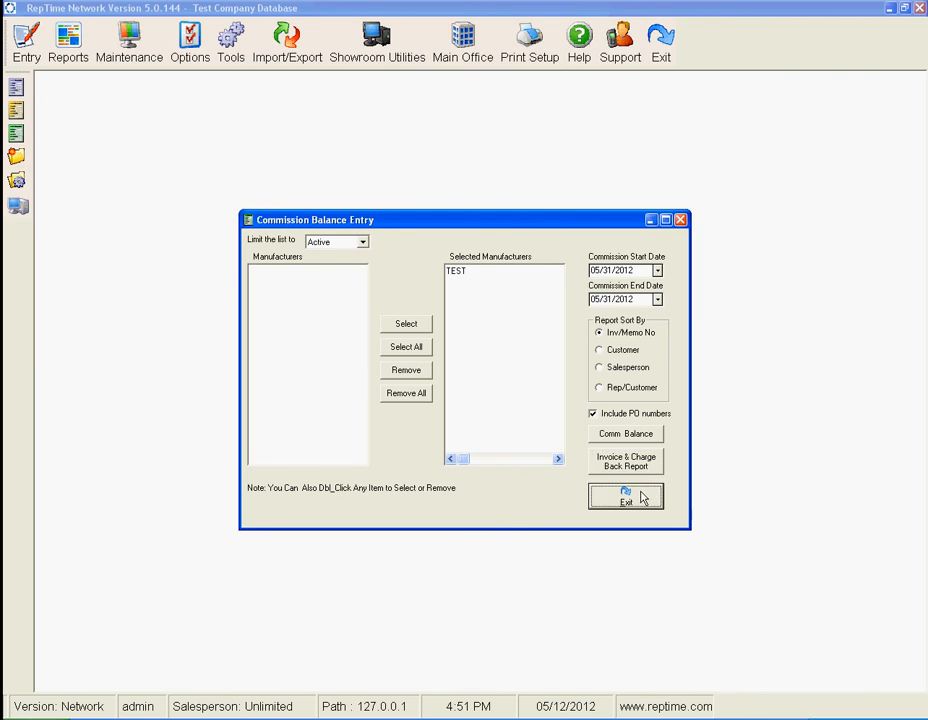
# Step: View the Commission Statements report options and close the window
pyautogui.click(82, 34)
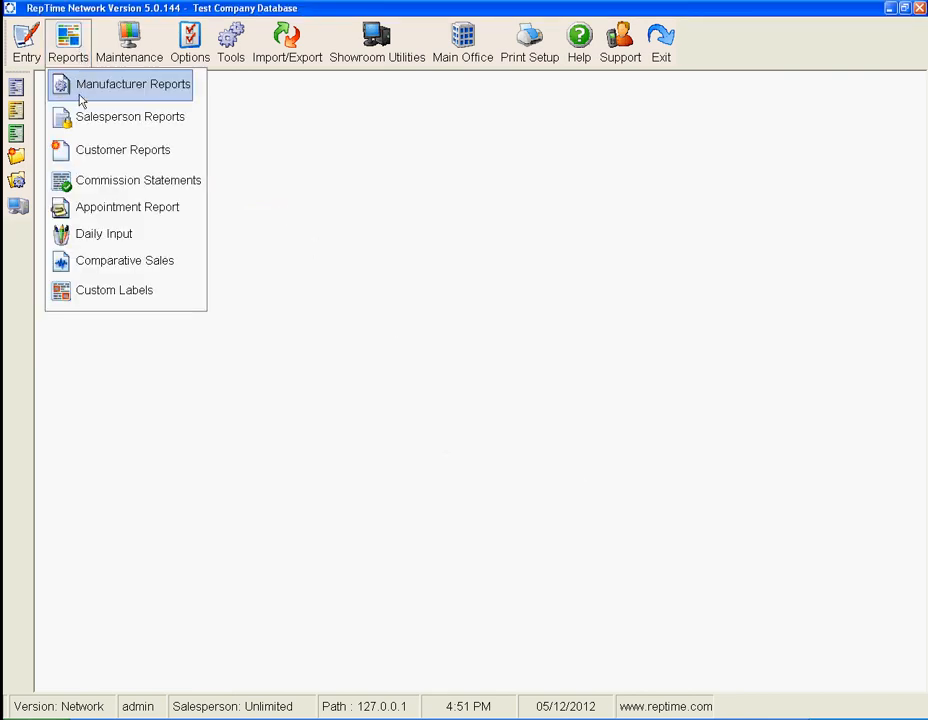
pyautogui.click(78, 180)
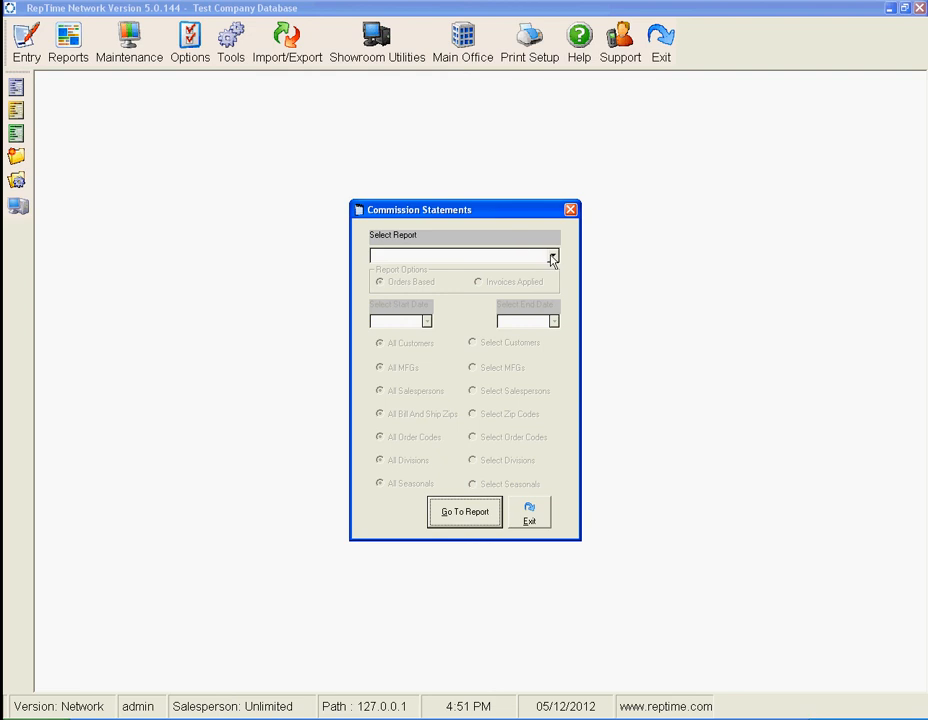
pyautogui.click(570, 209)
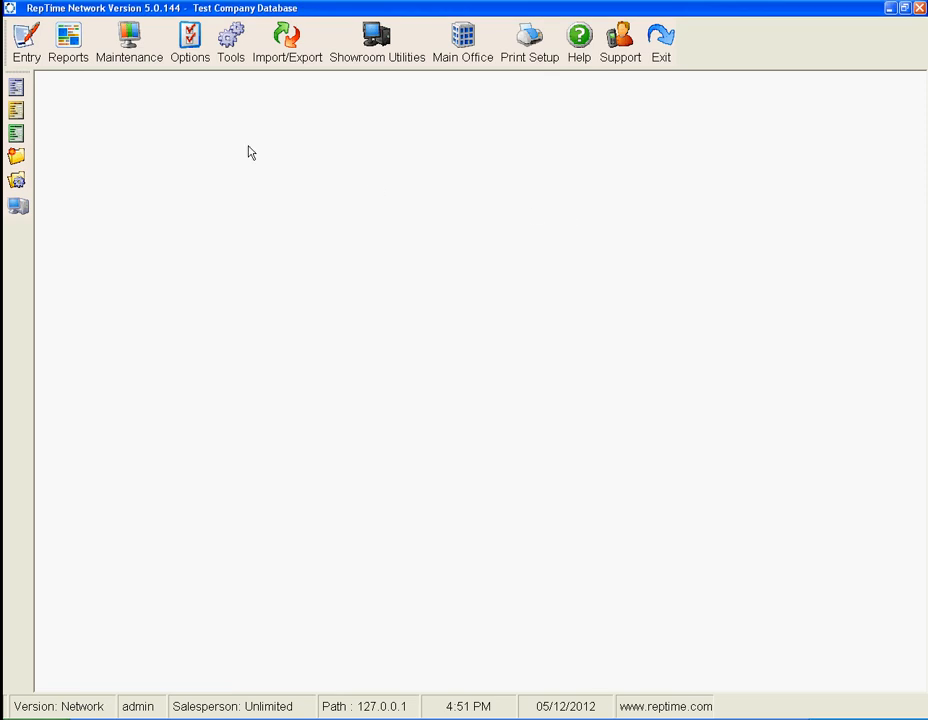
# Step: Open Commission Statements and choose the Salesperson Commission Statement report
pyautogui.click(70, 50)
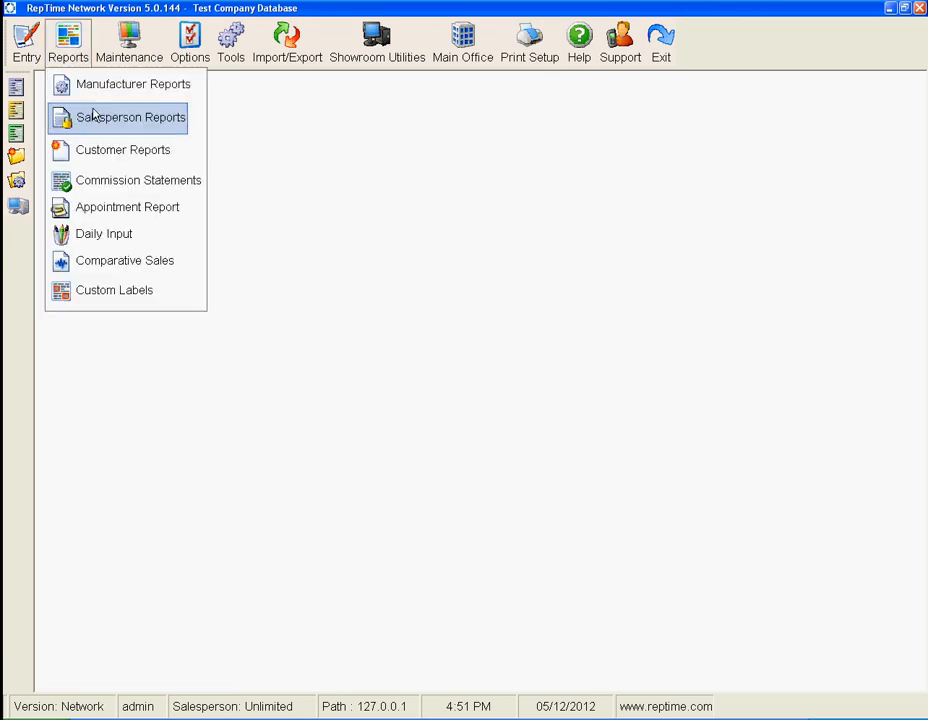
pyautogui.click(111, 190)
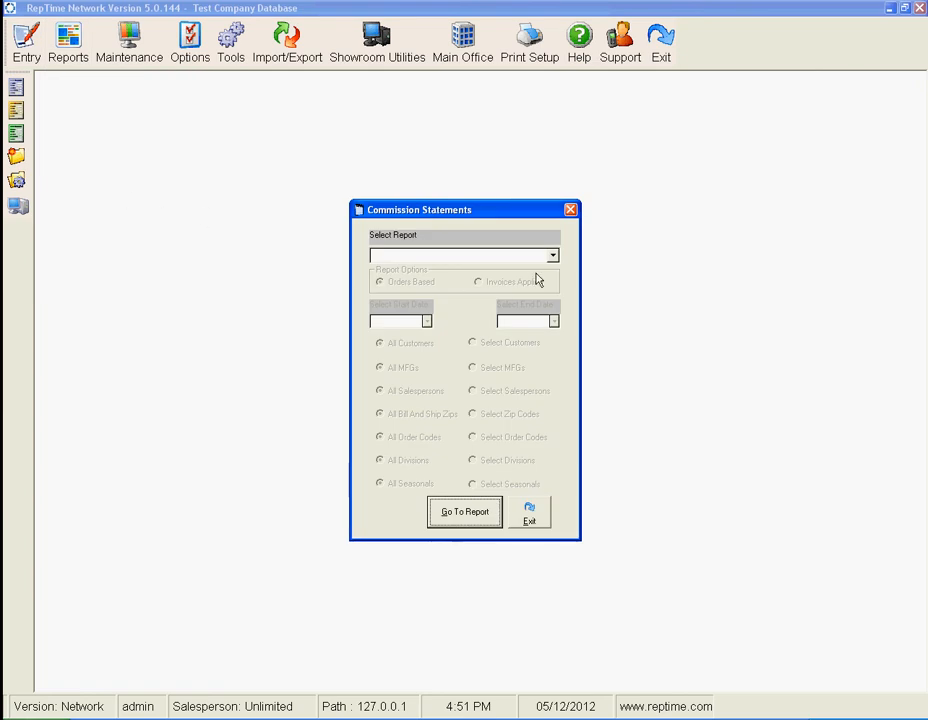
pyautogui.click(552, 257)
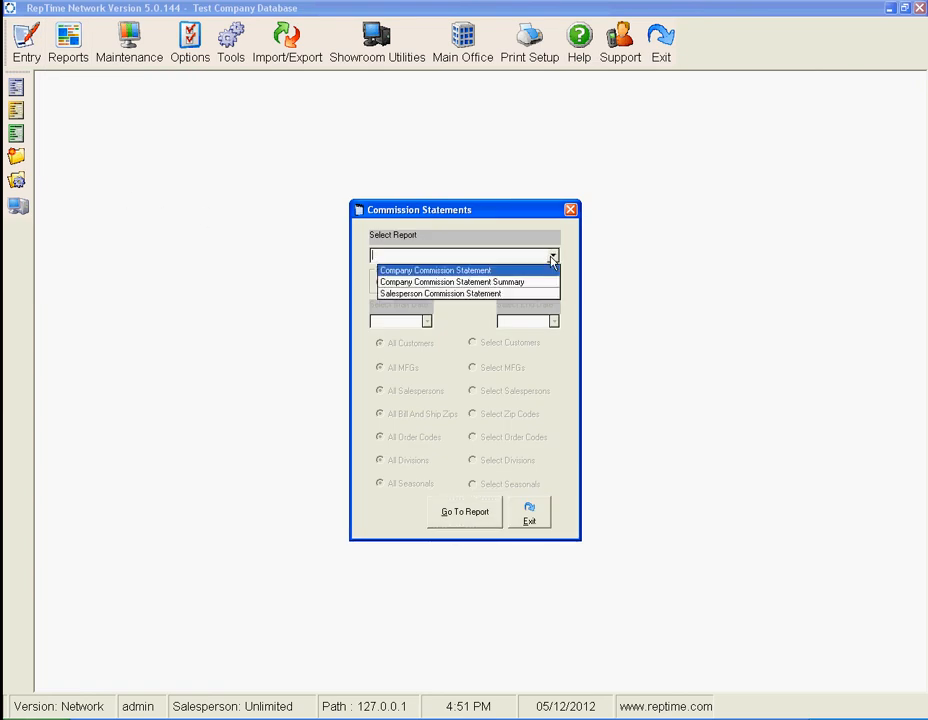
pyautogui.click(516, 294)
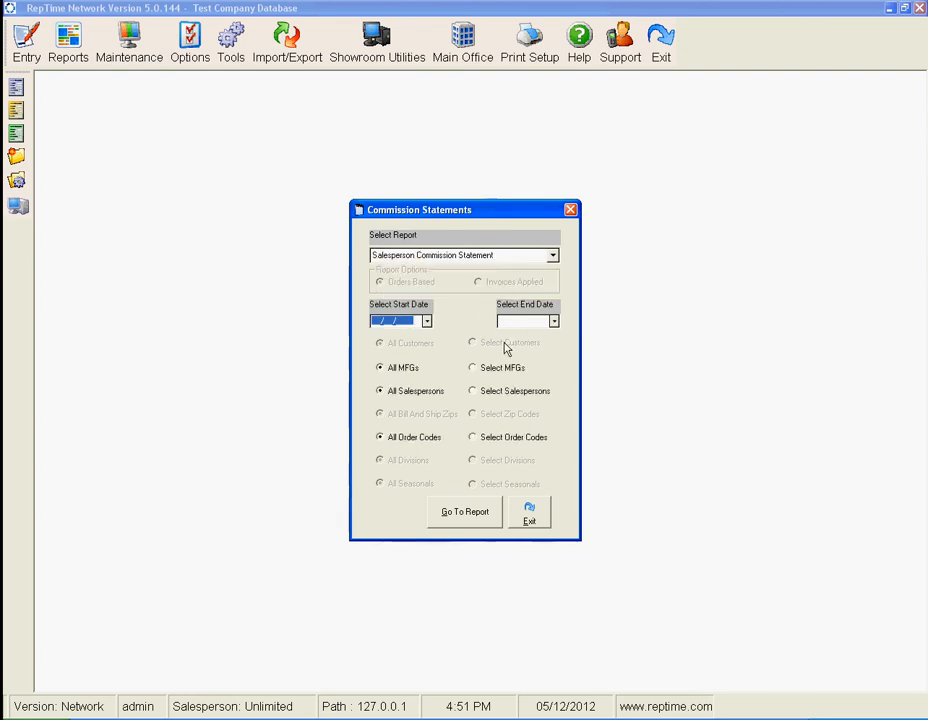
# Step: Set both the start date and the end date of the commission statement to 05/31/2012
pyautogui.click(426, 321)
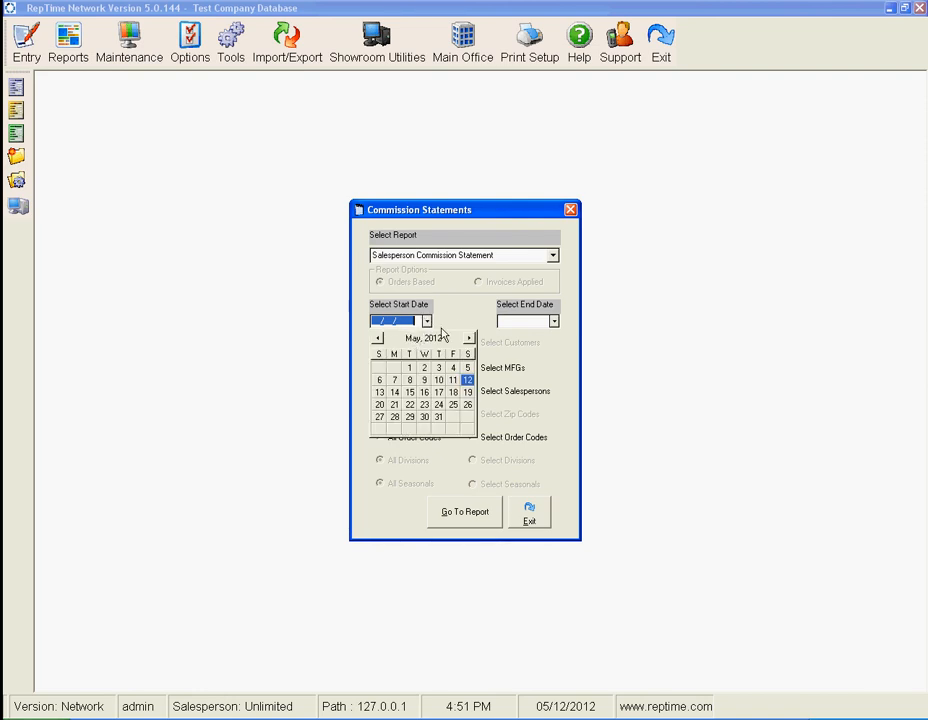
pyautogui.click(438, 416)
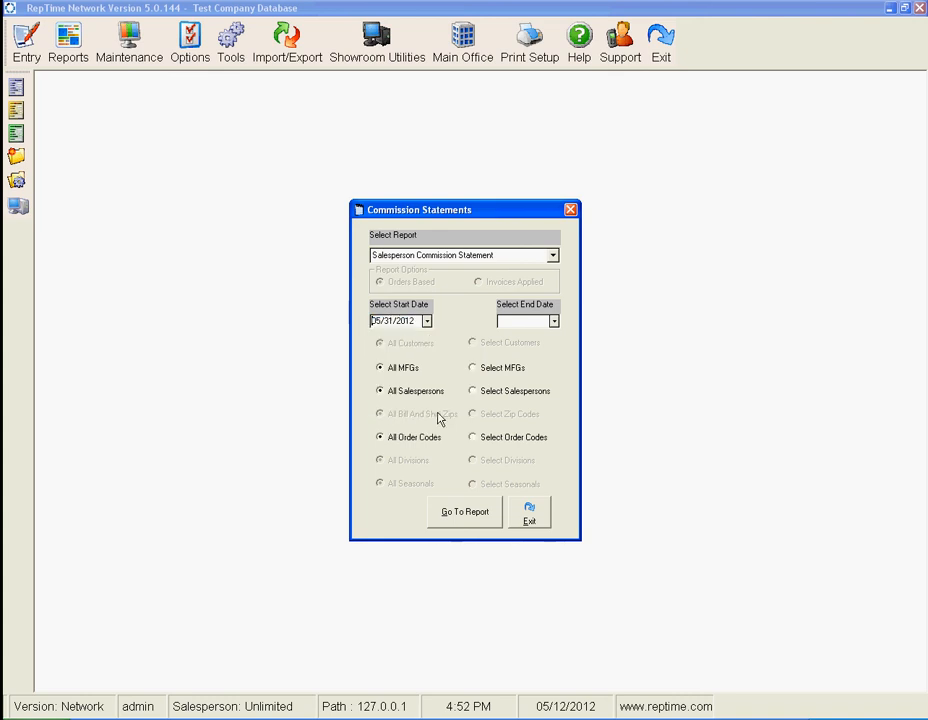
pyautogui.click(553, 321)
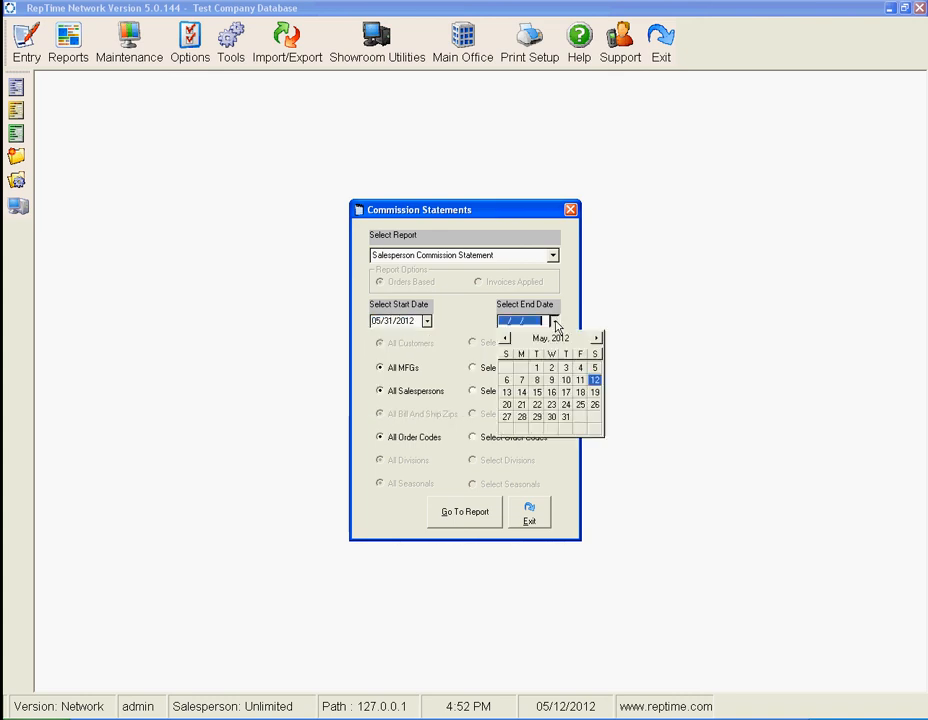
pyautogui.click(564, 418)
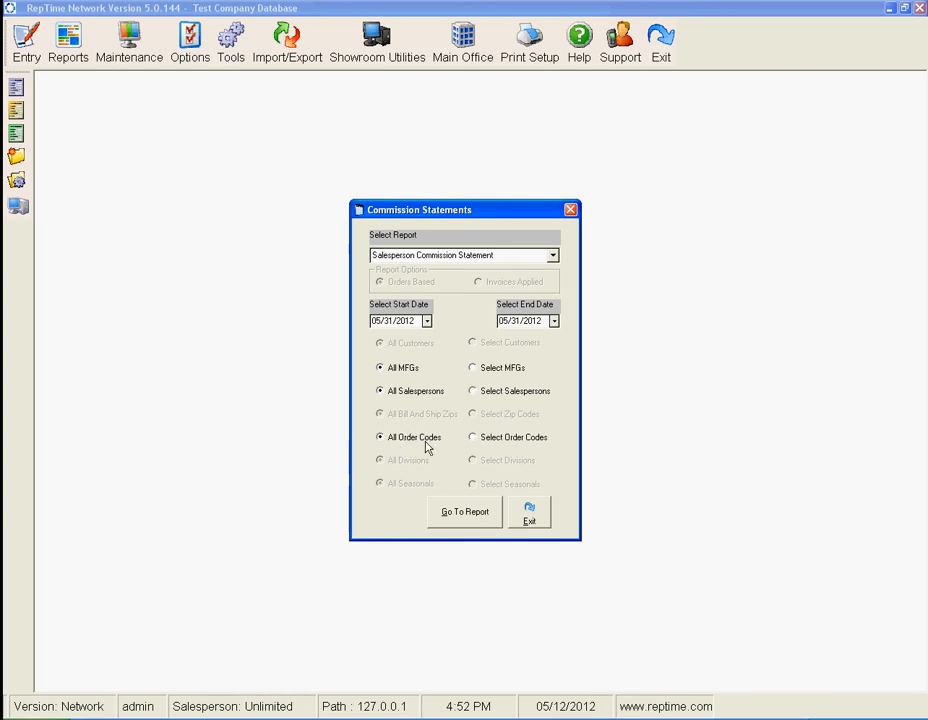
# Step: Limit the statement to the tagged salesperson TEST SALESPERSON and proceed to the statement's payment and sorting options
pyautogui.click(488, 395)
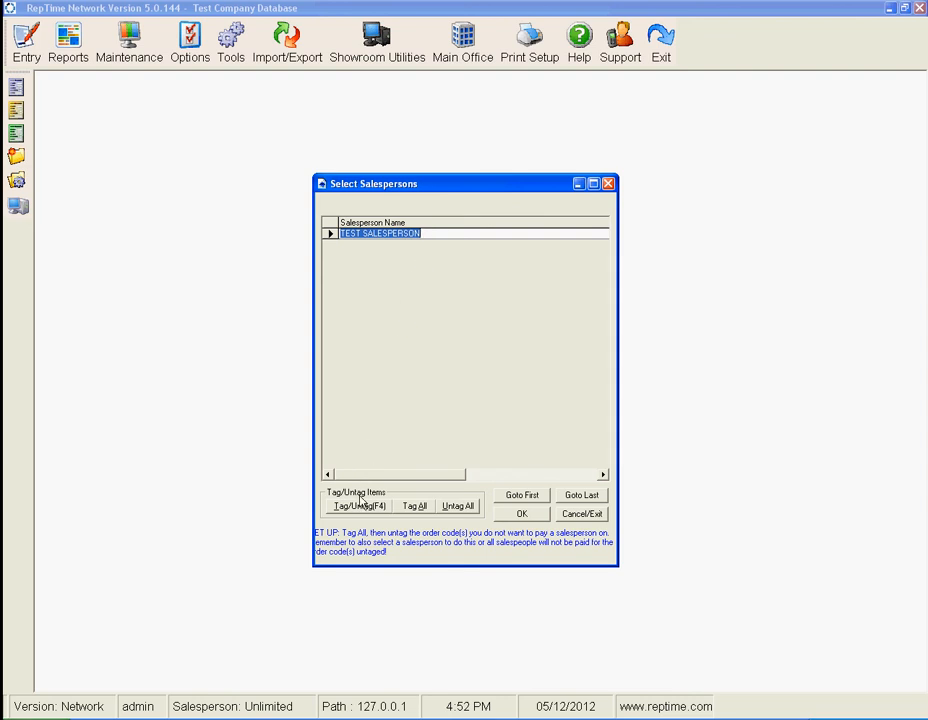
pyautogui.click(361, 505)
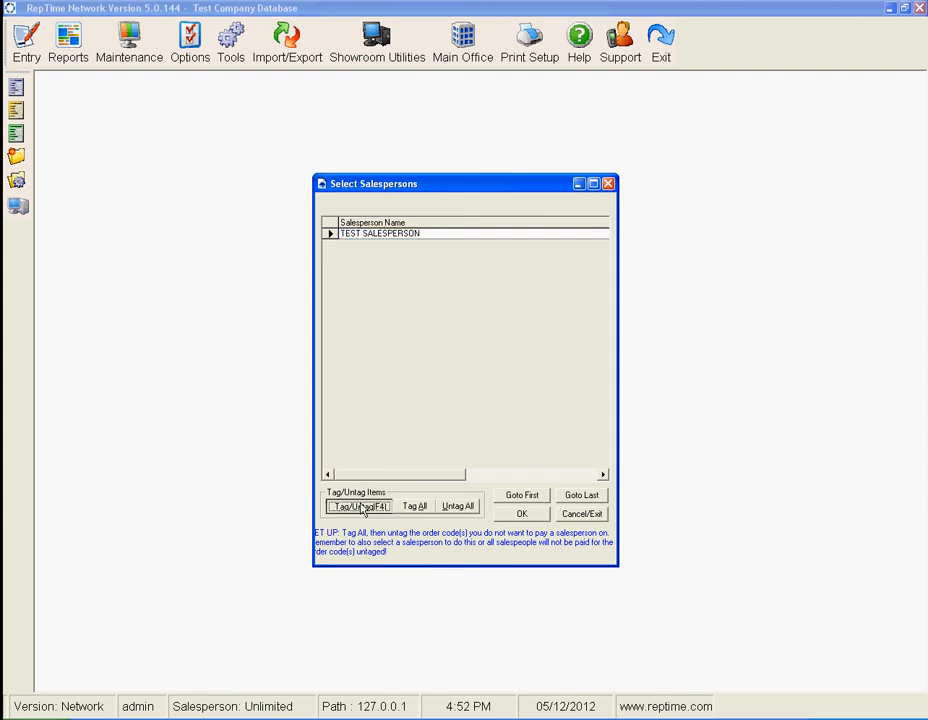
pyautogui.click(518, 514)
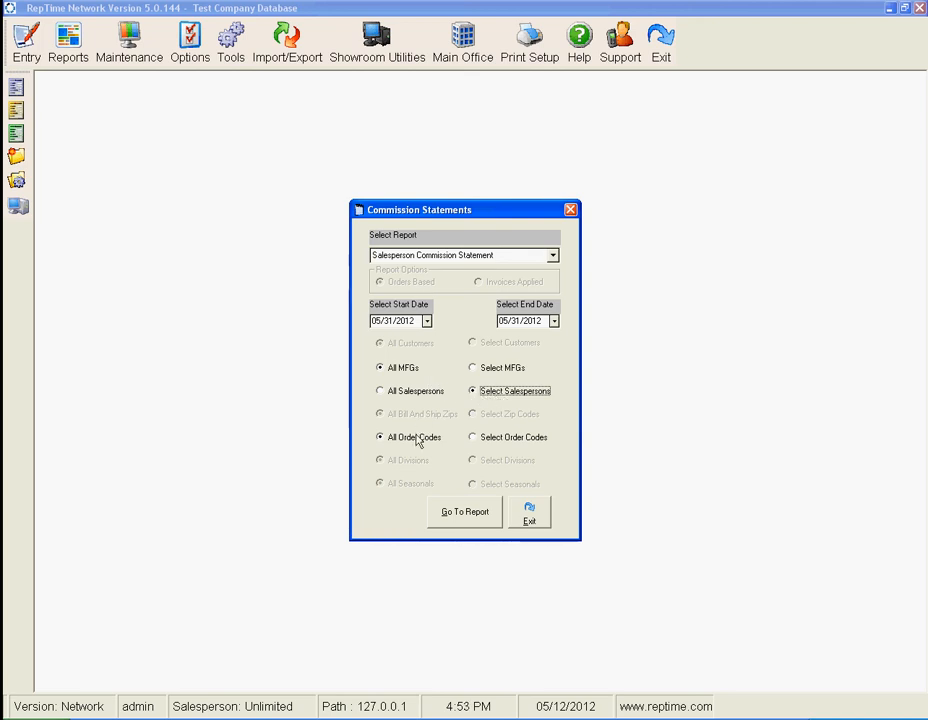
pyautogui.click(437, 512)
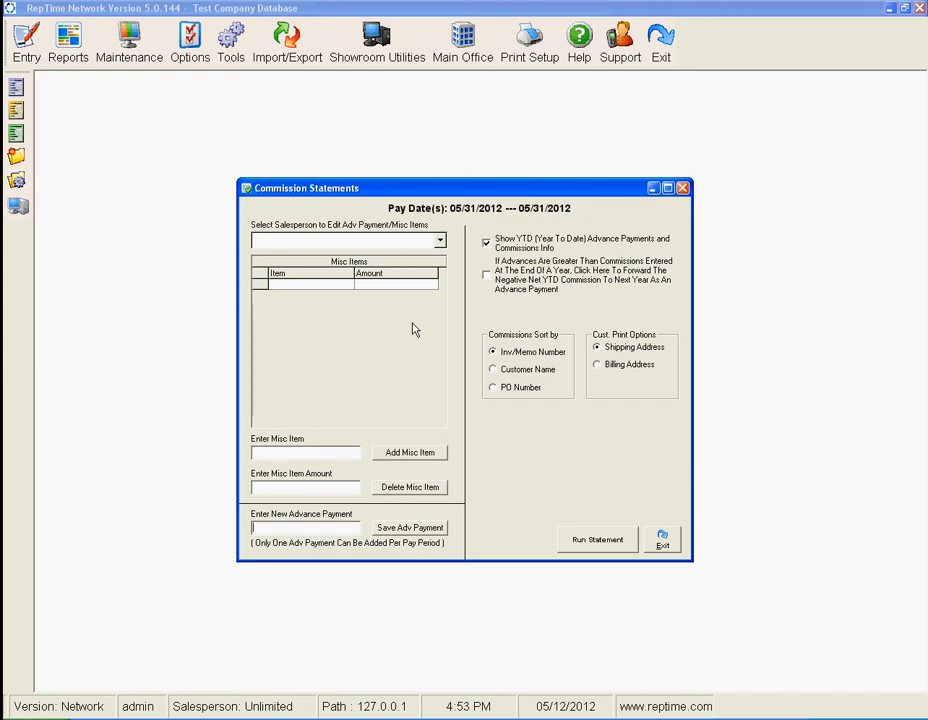
# Step: Choose TEST SALESPERSON for advance payment and misc item editing, and run the commission statement
pyautogui.click(439, 240)
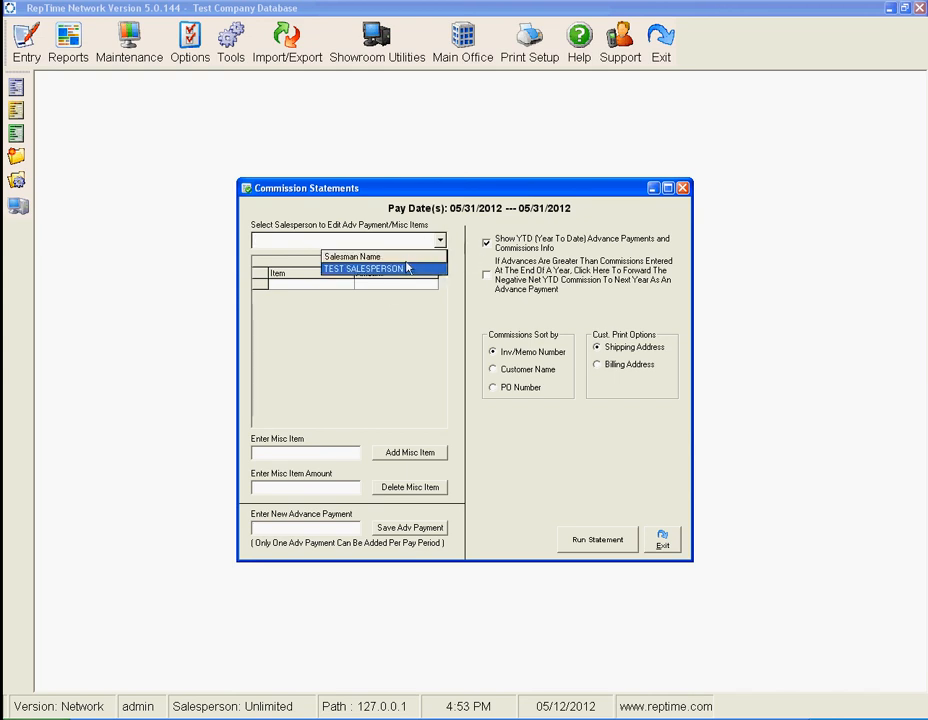
pyautogui.click(406, 268)
pyautogui.click(341, 452)
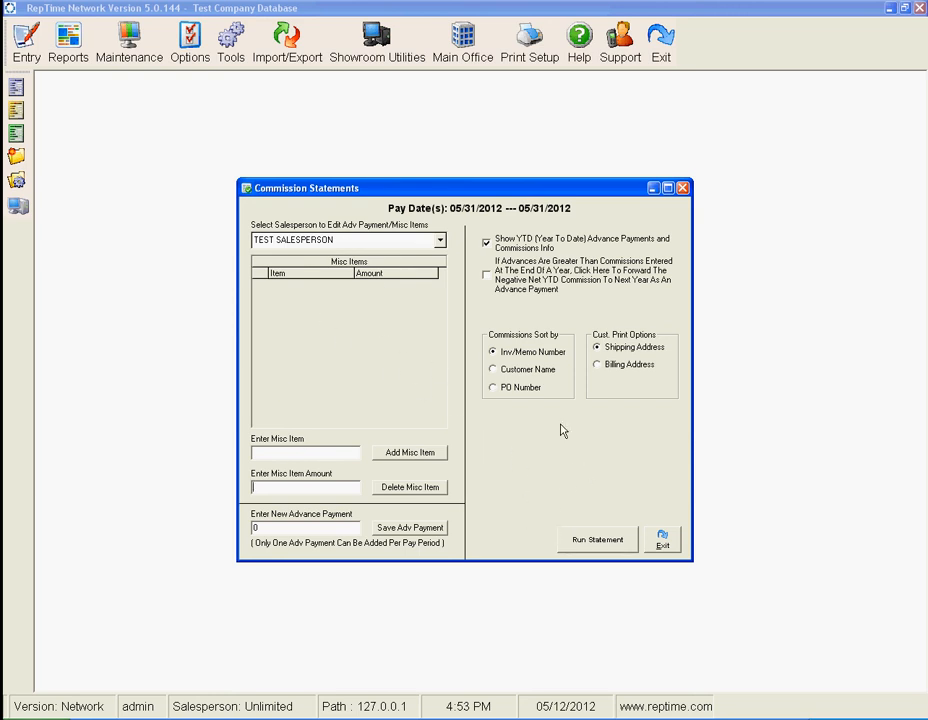
pyautogui.click(607, 546)
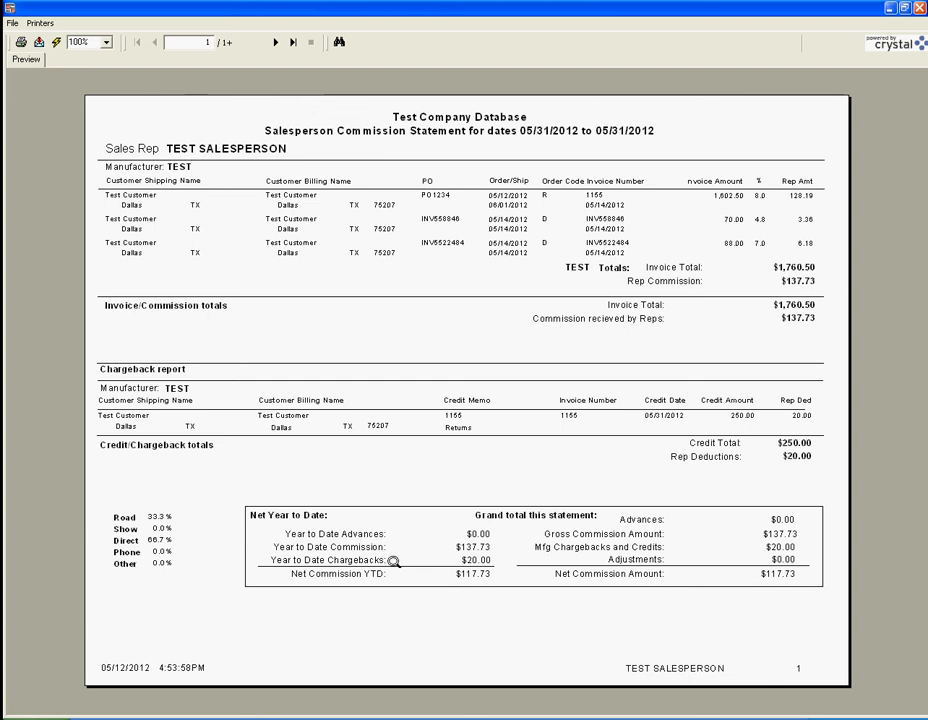
# Step: Examine the Road and Direct percentages on the salesperson statement, and close the report and both Commission Statements windows
pyautogui.click(162, 516)
pyautogui.click(158, 540)
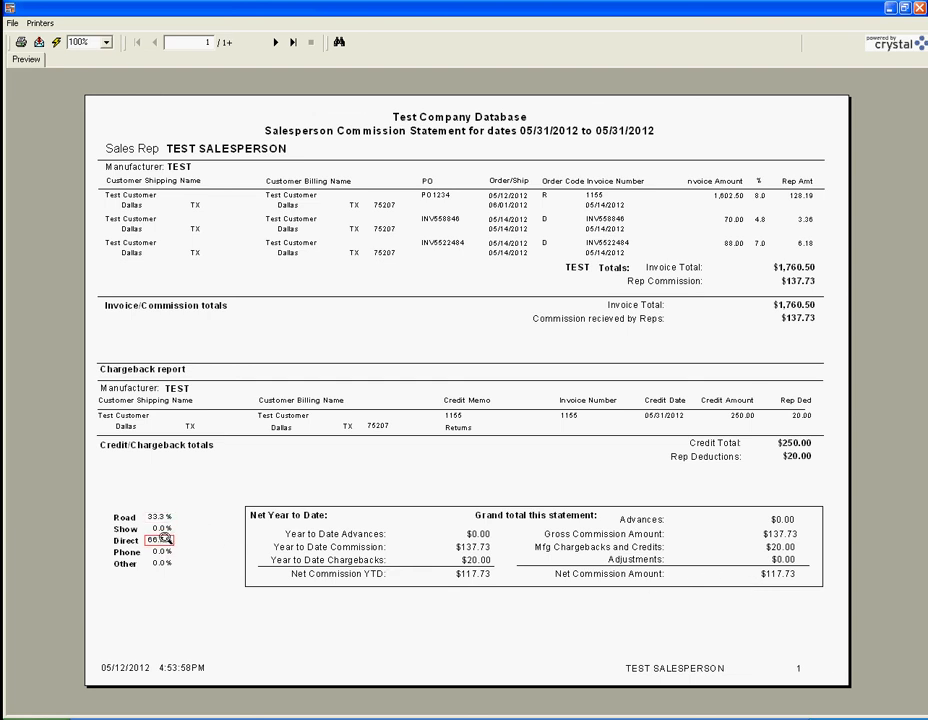
pyautogui.click(160, 516)
pyautogui.click(158, 540)
pyautogui.click(160, 516)
pyautogui.click(163, 541)
pyautogui.click(919, 9)
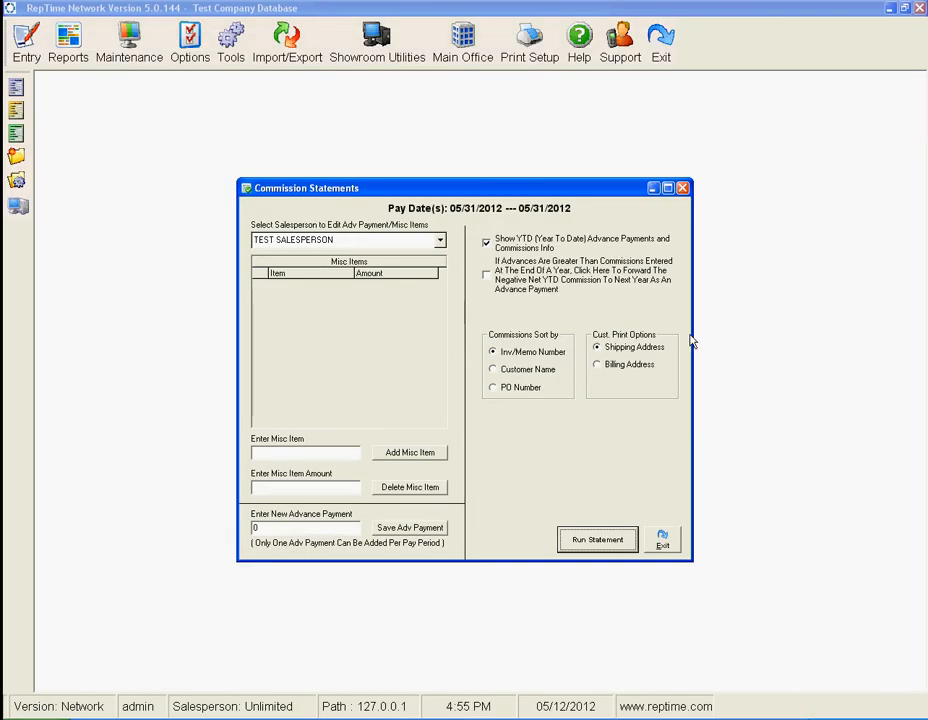
pyautogui.click(663, 540)
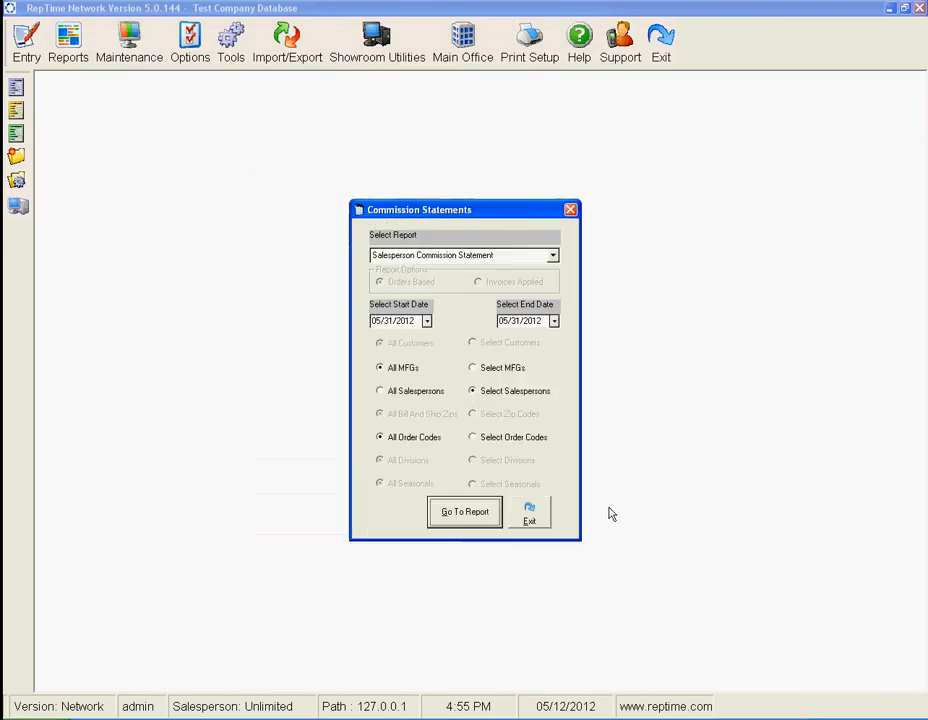
pyautogui.click(570, 210)
# Step: View the Commission Balance Entry options and close the window
pyautogui.click(27, 42)
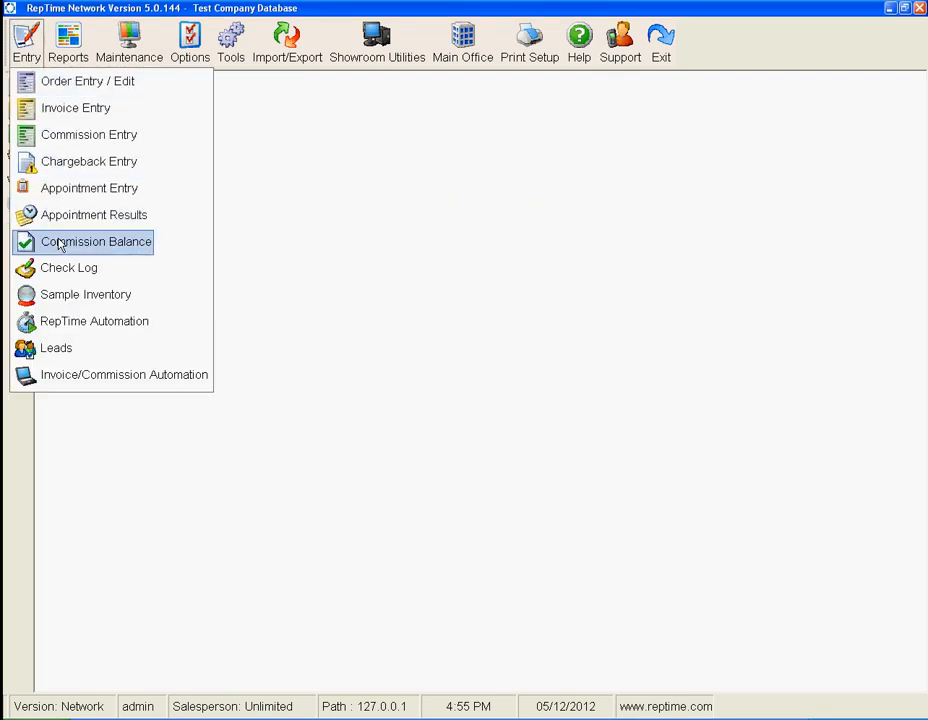
pyautogui.click(60, 242)
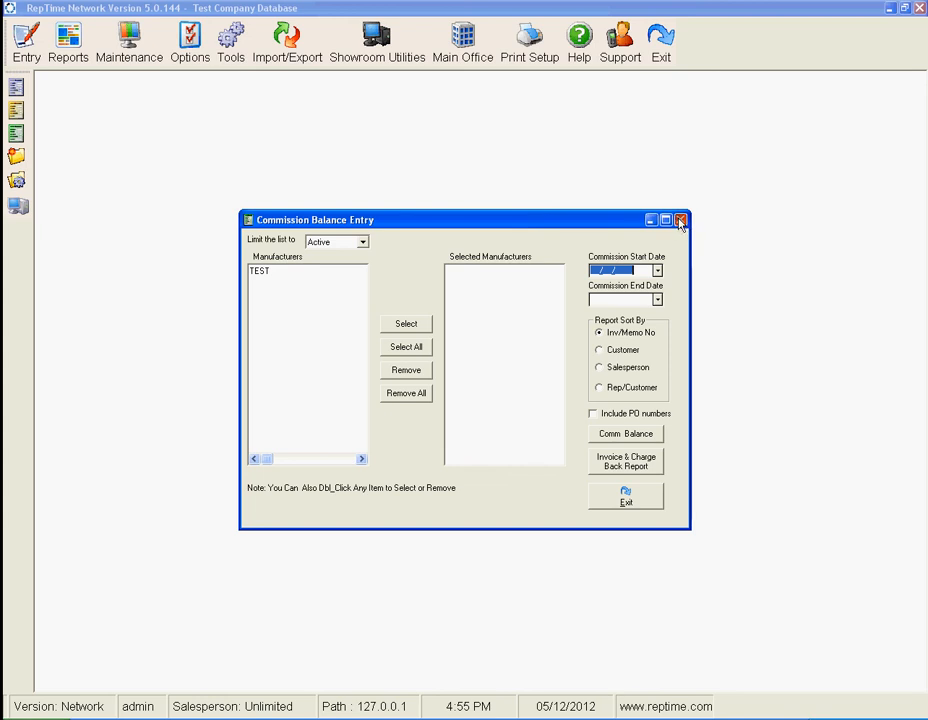
pyautogui.click(679, 221)
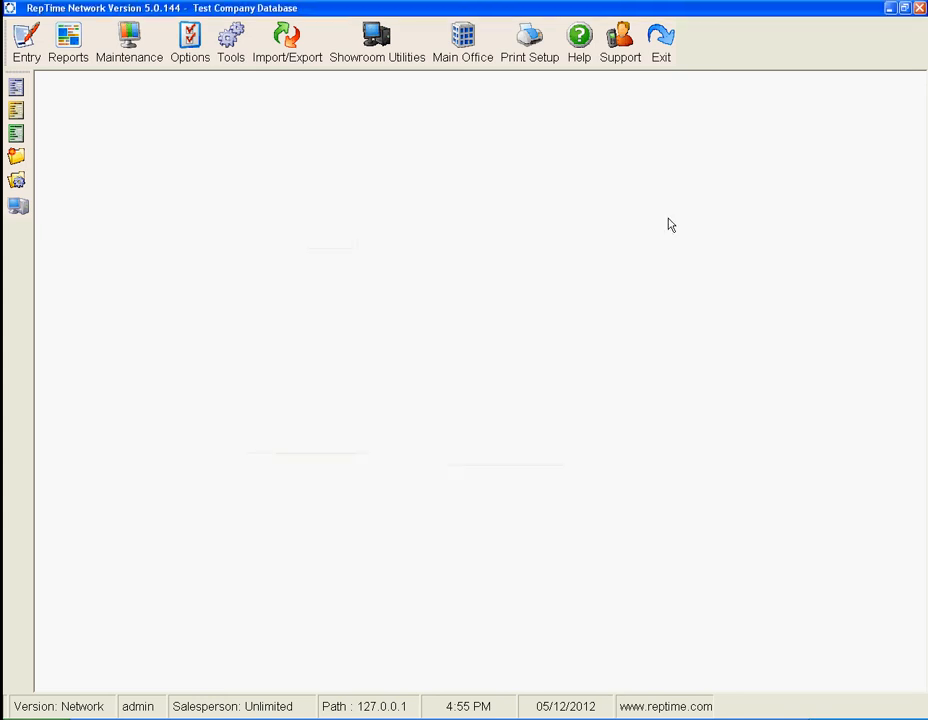
# Step: View the options for the Salesperson Commission Statement report in Commission Statements and close the window
pyautogui.click(72, 56)
pyautogui.click(128, 178)
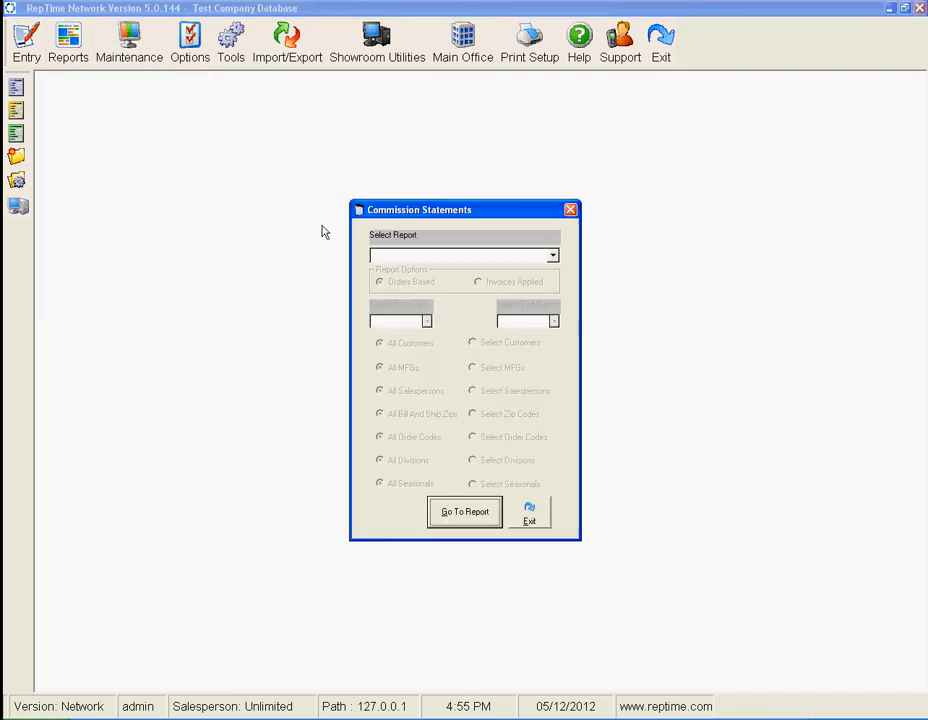
pyautogui.click(552, 256)
pyautogui.click(458, 294)
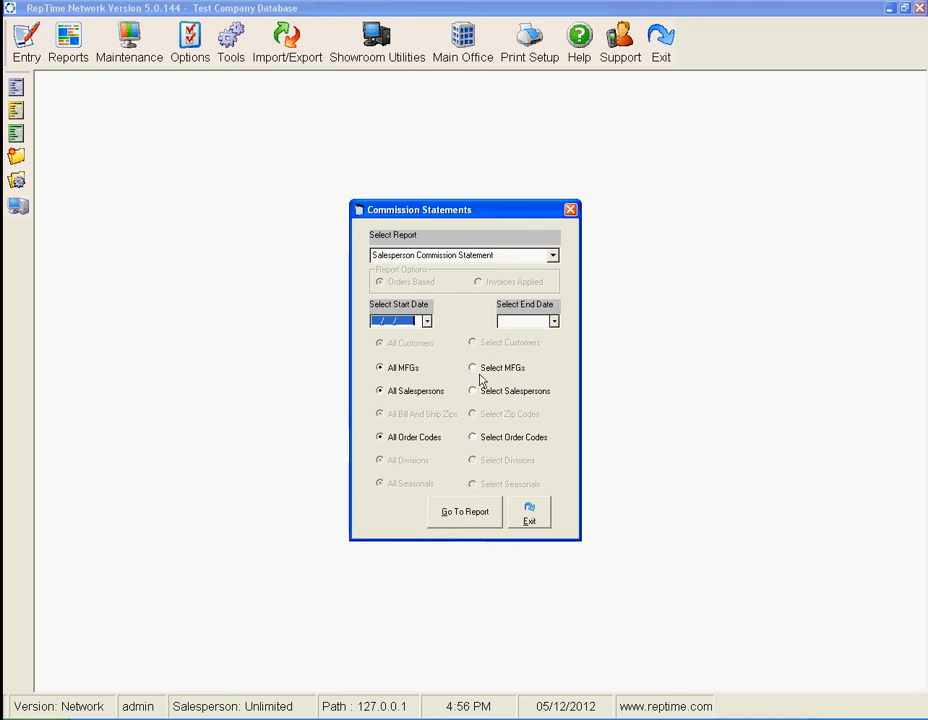
pyautogui.click(530, 514)
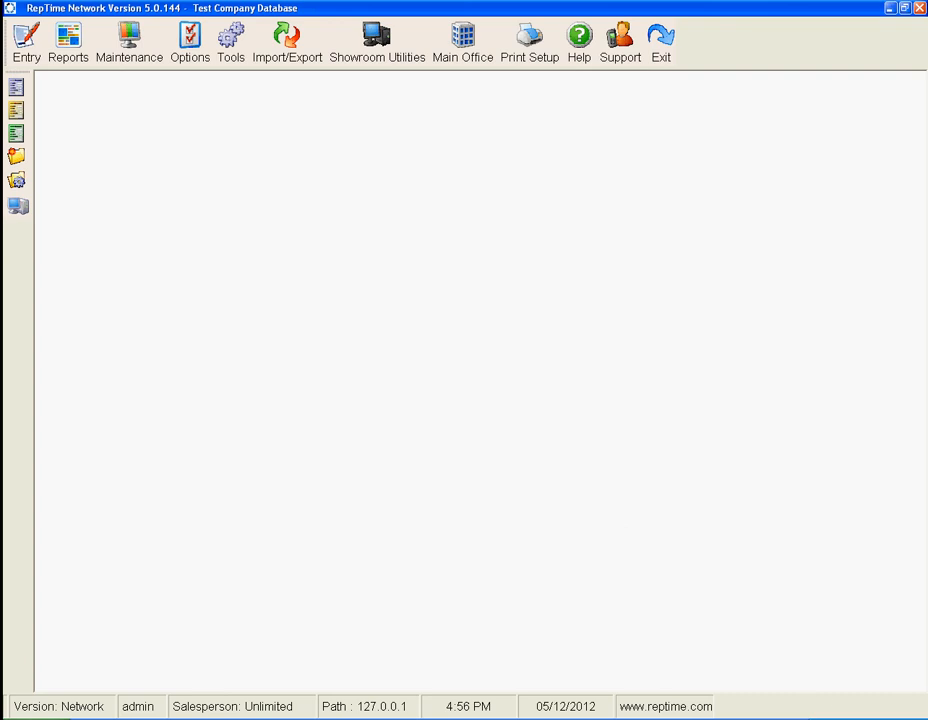